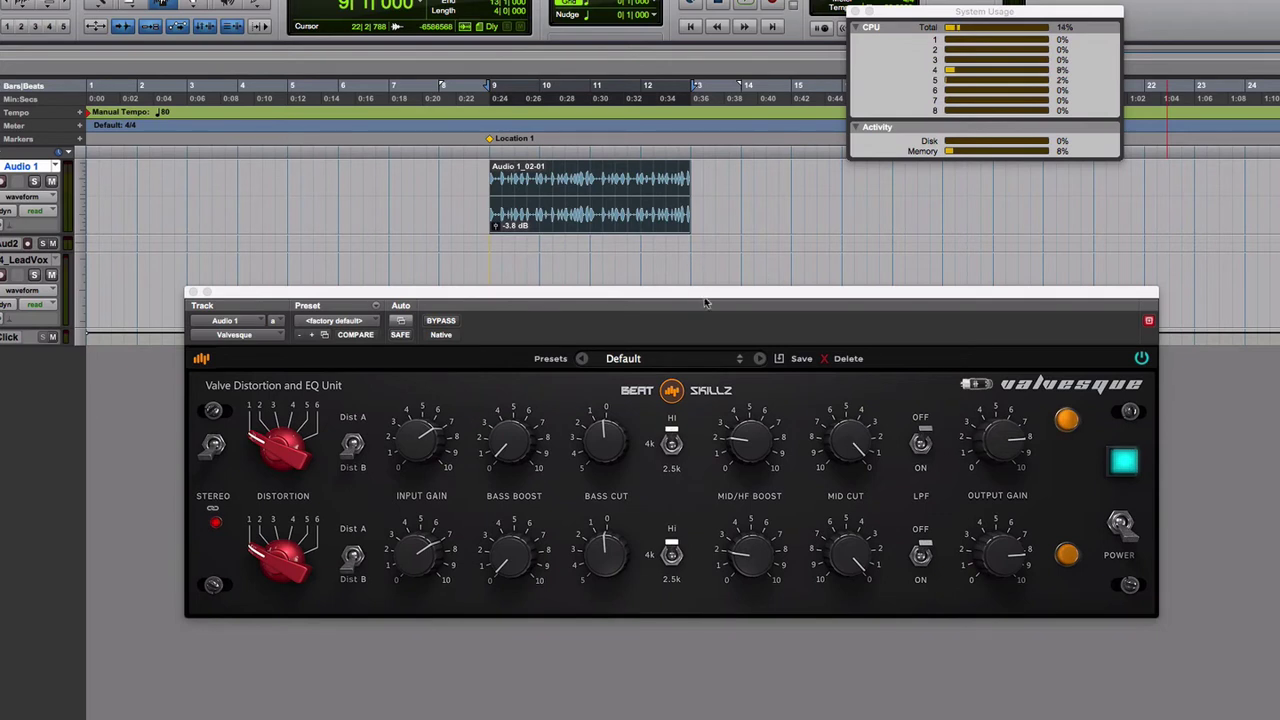
Move the Valvesque plugin window slightly up and to the left.
{"action": "left_click_drag", "start_coordinate": [704, 296], "coordinate": [692, 286]}
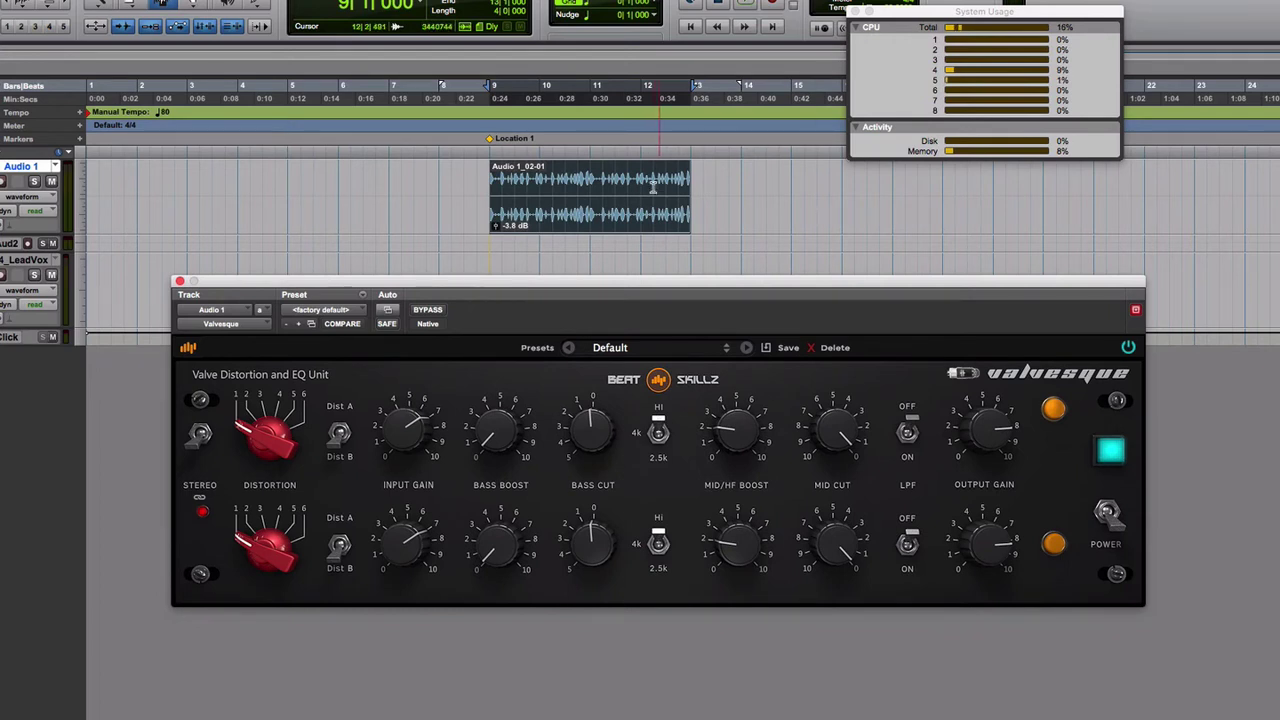
Switch Valvesque off and nudge the linked Input Gain down slightly on both channels.
{"action": "left_click", "coordinate": [1122, 455]}
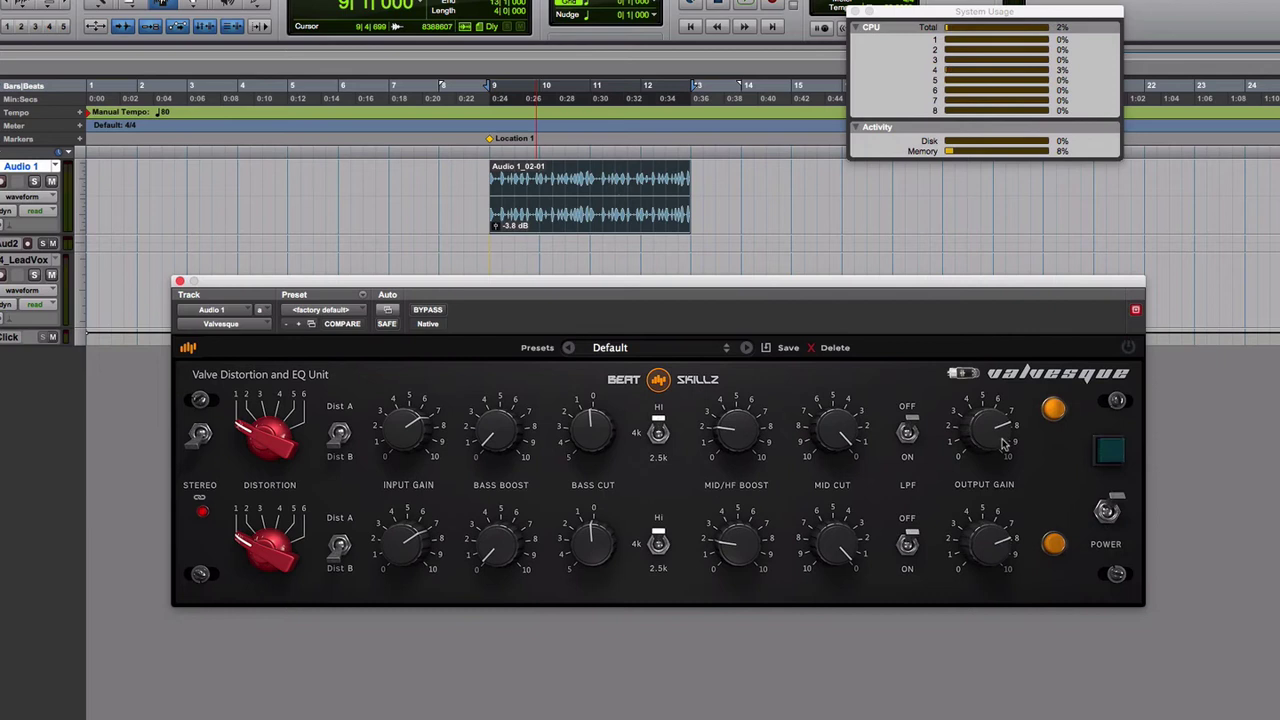
{"action": "left_click_drag", "start_coordinate": [420, 450], "coordinate": [415, 459]}
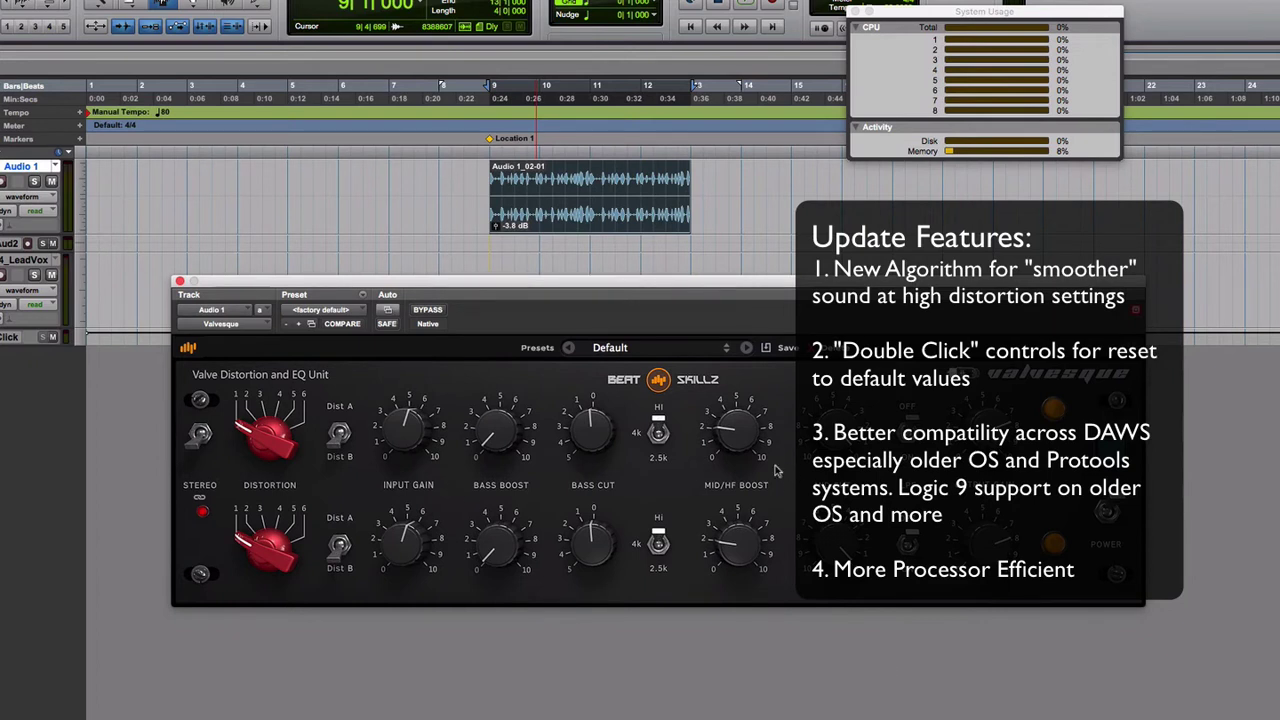
Reset MID/HF Boost, Bass Cut and Bass Boost to their defaults and place the playhead inside the drum clip.
{"action": "double_click", "coordinate": [730, 440]}
{"action": "double_click", "coordinate": [590, 441]}
{"action": "double_click", "coordinate": [495, 437]}
{"action": "left_click", "coordinate": [521, 204]}
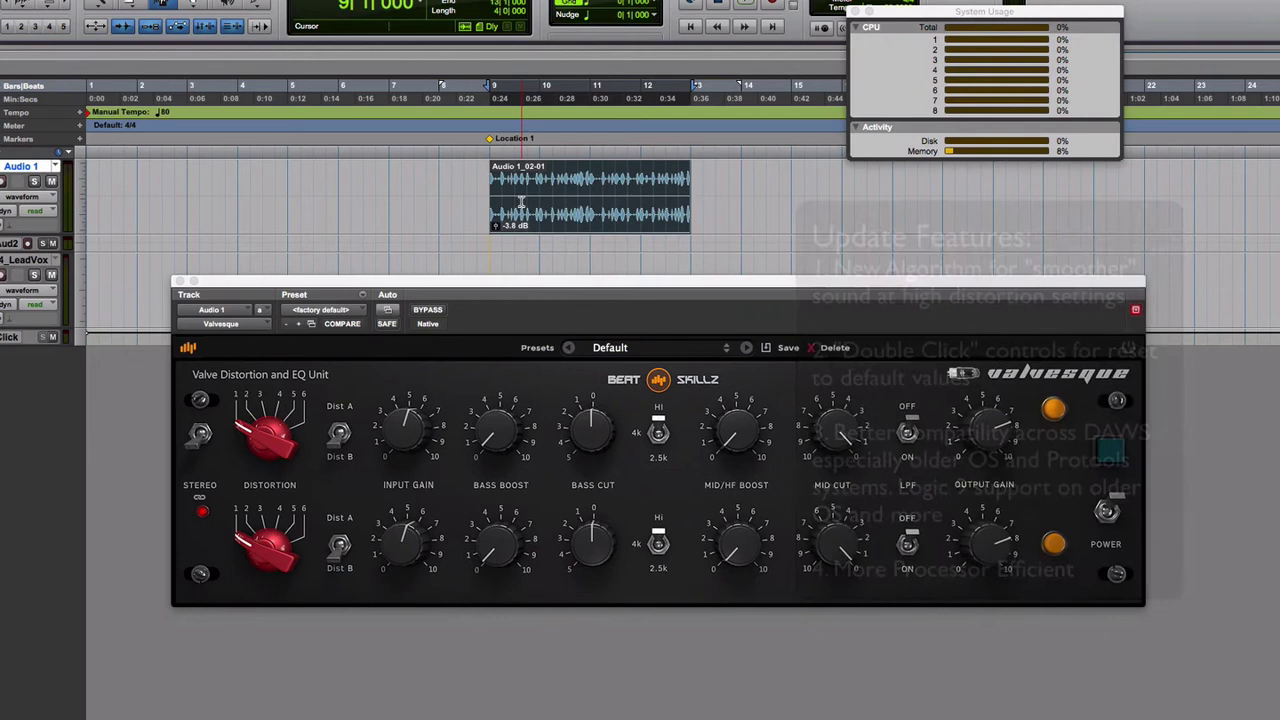
Play the drum loop and turn Valvesque back on during playback.
{"action": "key", "text": "space"}
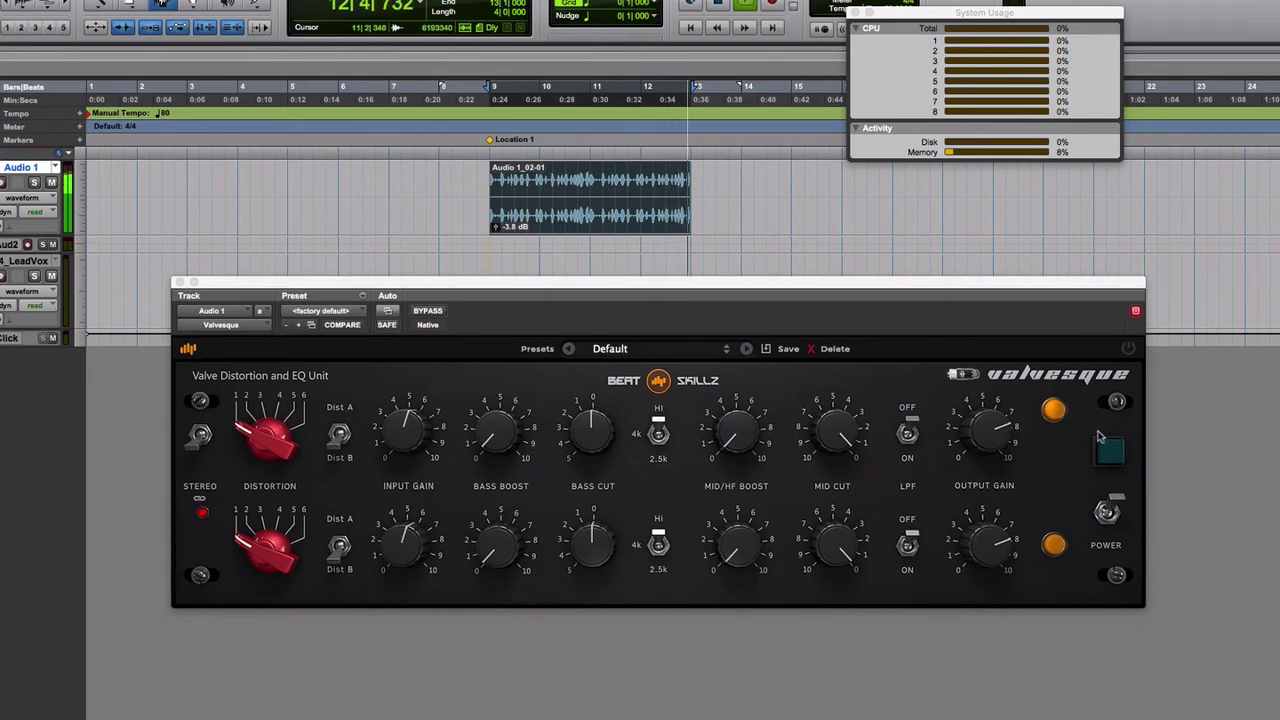
{"action": "left_click", "coordinate": [940, 455]}
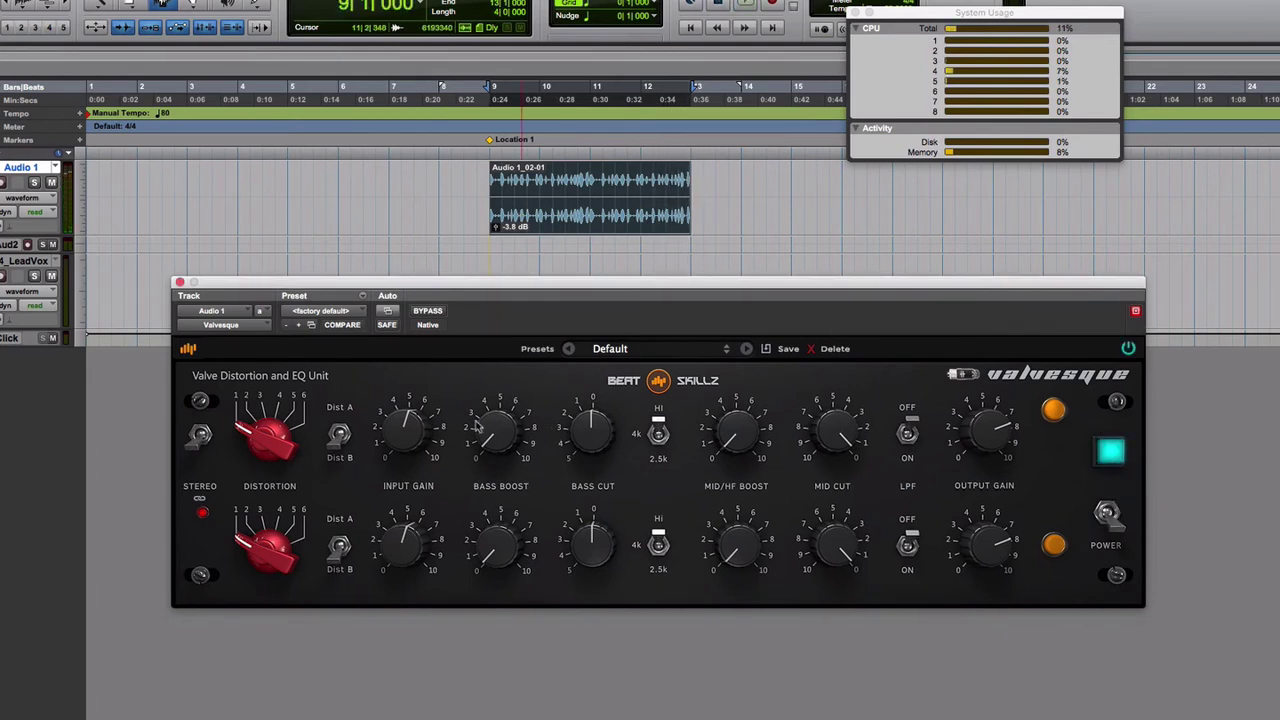
Nudge Input Gain, raise Distortion to a middle setting, then drop it to the lowest.
{"action": "left_click_drag", "start_coordinate": [408, 438], "coordinate": [409, 429]}
{"action": "left_click_drag", "start_coordinate": [262, 441], "coordinate": [282, 485]}
{"action": "left_click", "coordinate": [340, 433]}
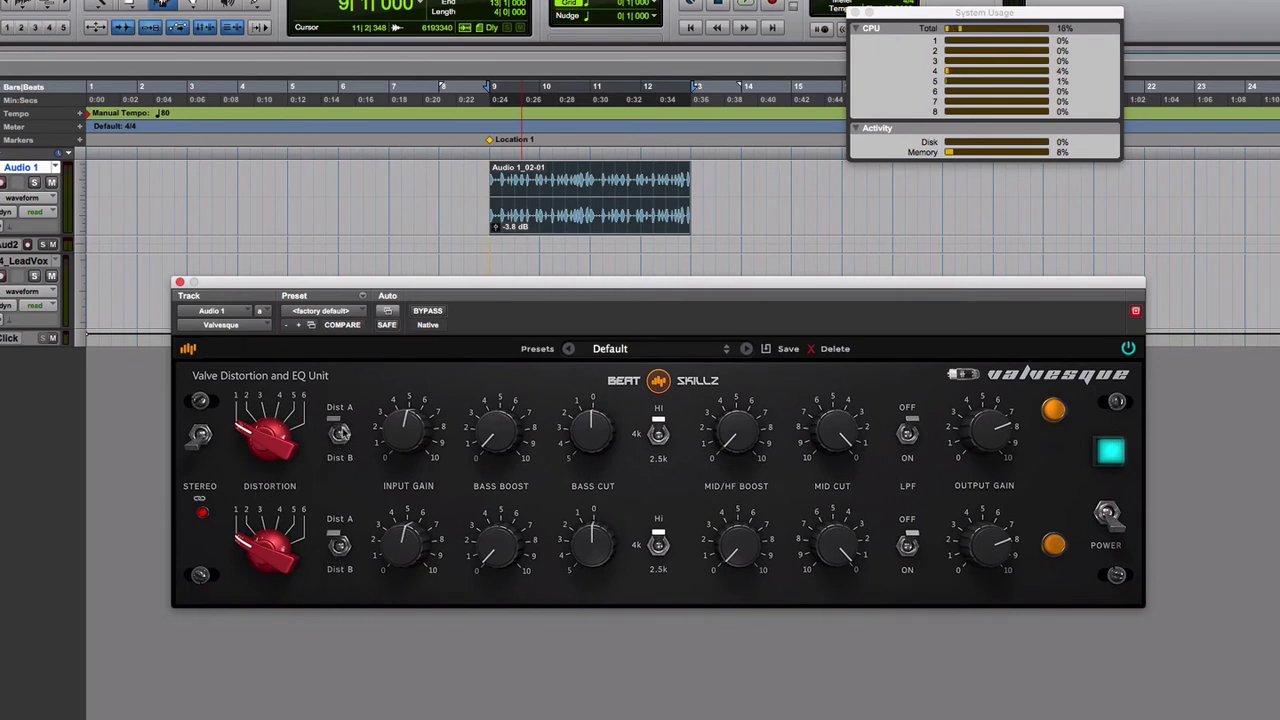
Toggle repeatedly between Dist A and Dist B, then change the linked Distortion setting.
{"action": "left_click", "coordinate": [341, 437]}
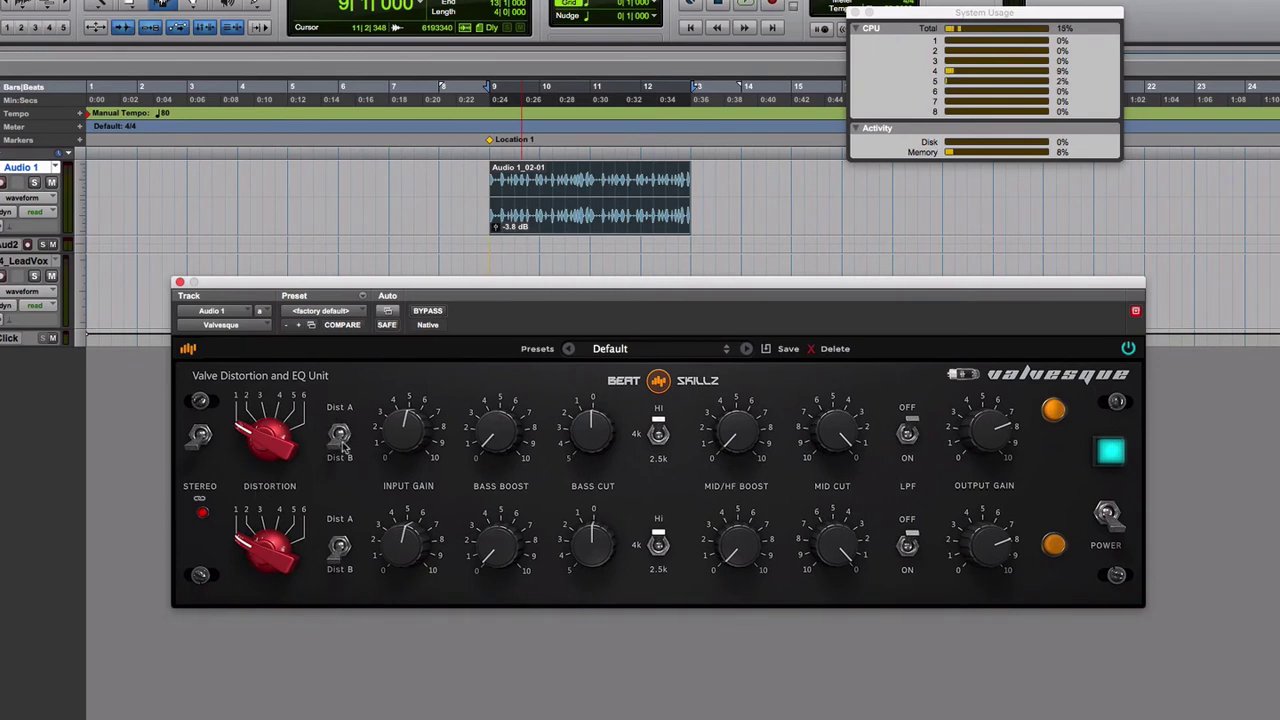
{"action": "left_click", "coordinate": [342, 440]}
{"action": "left_click", "coordinate": [341, 438]}
{"action": "left_click", "coordinate": [341, 437]}
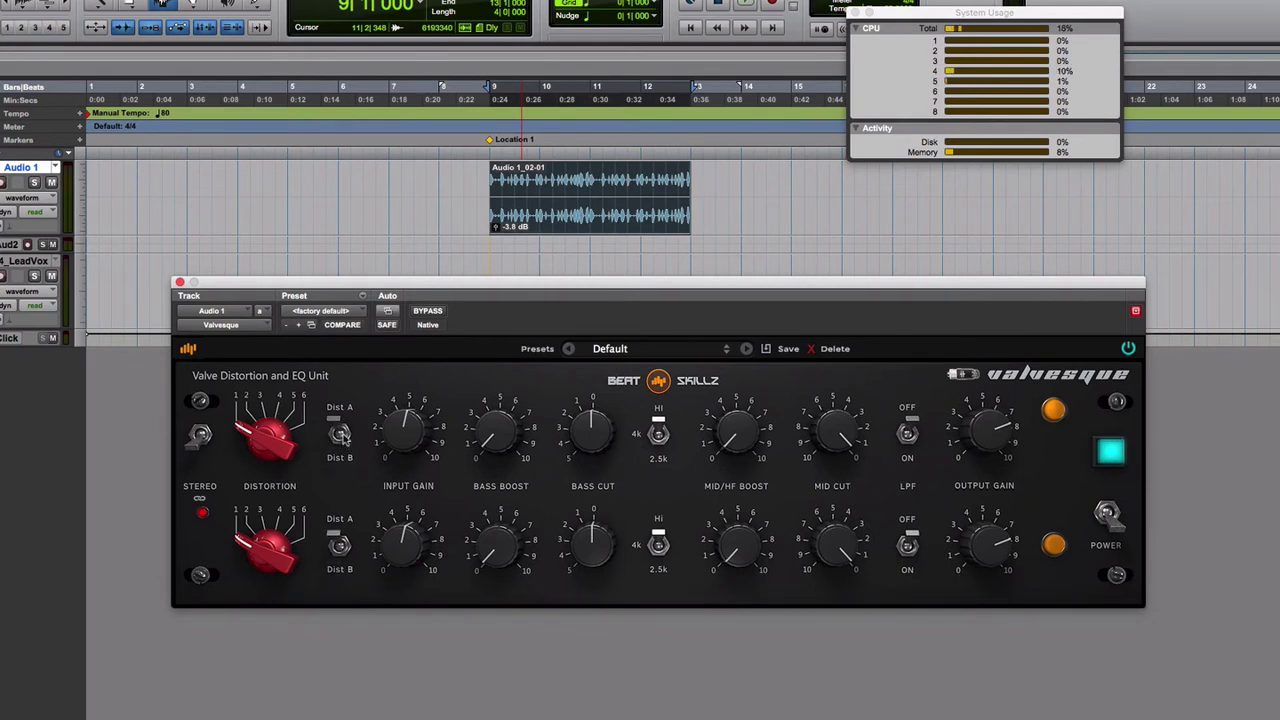
{"action": "left_click", "coordinate": [343, 436]}
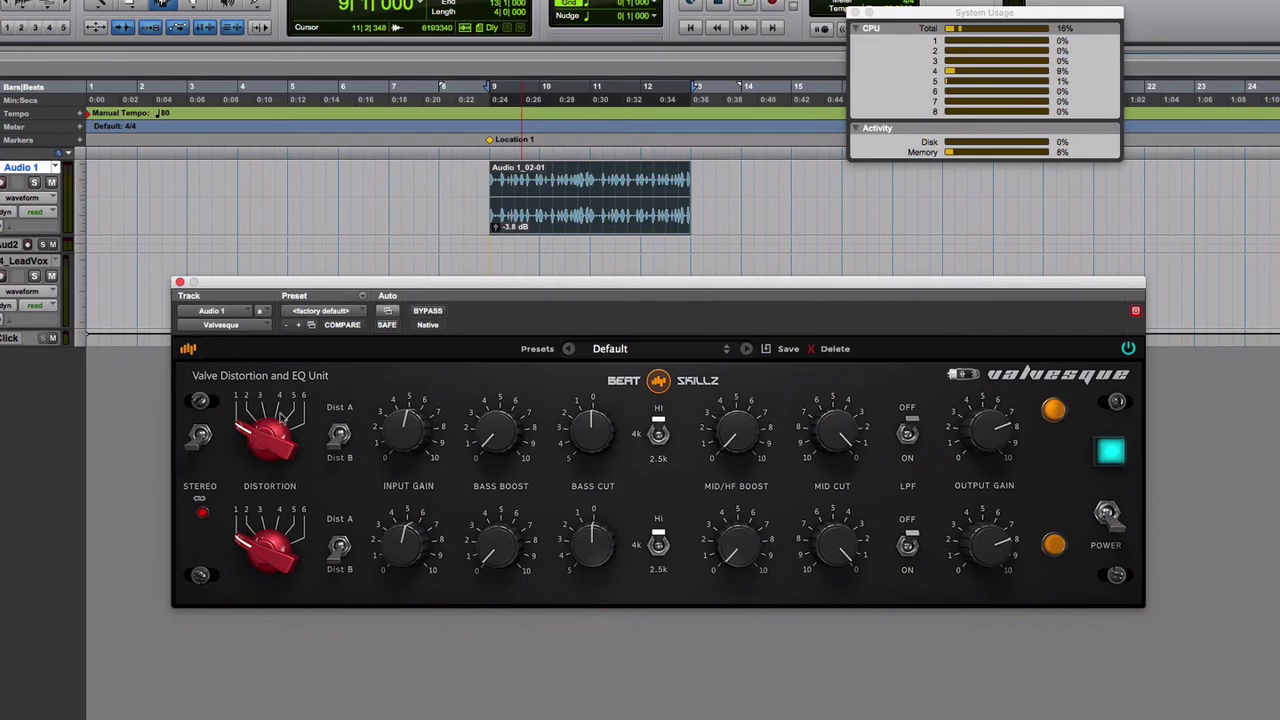
{"action": "left_click_drag", "start_coordinate": [282, 419], "coordinate": [260, 470]}
Play the loop with Input Gain raised a notch and compare it with Valvesque bypassed.
{"action": "left_click", "coordinate": [344, 554]}
{"action": "left_click", "coordinate": [344, 554]}
{"action": "key", "text": "space"}
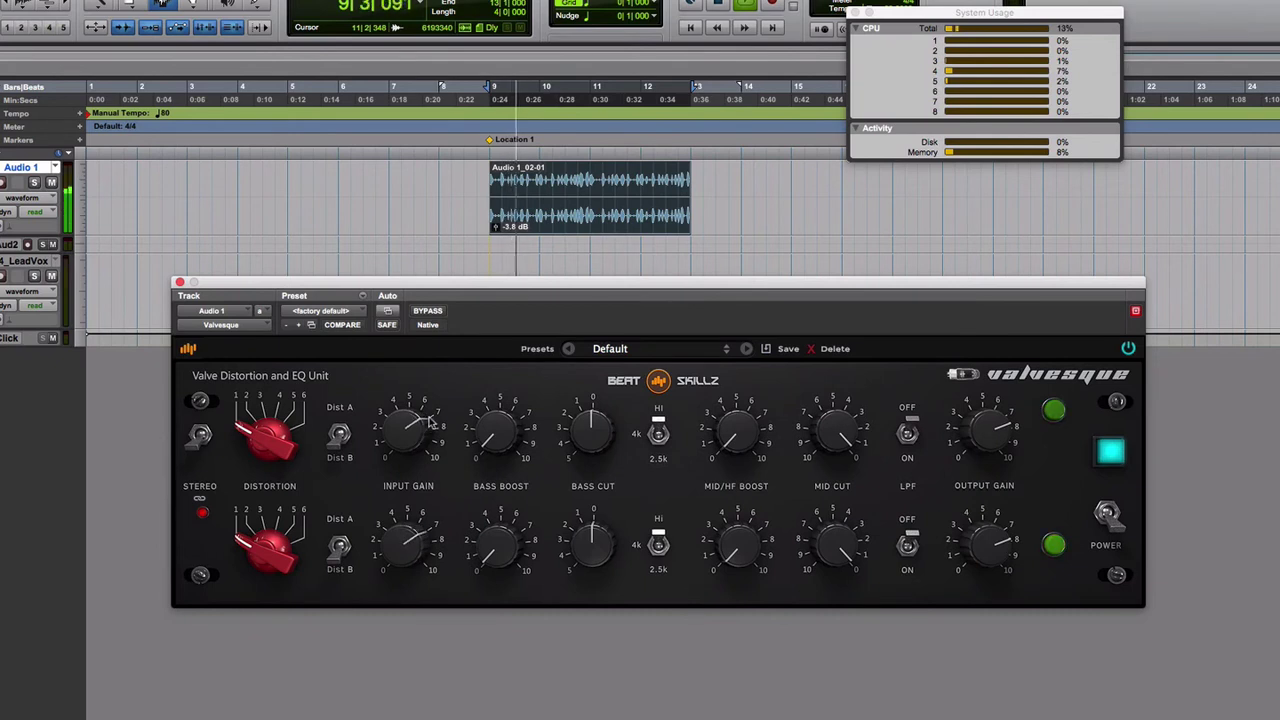
{"action": "left_click_drag", "start_coordinate": [430, 425], "coordinate": [440, 415]}
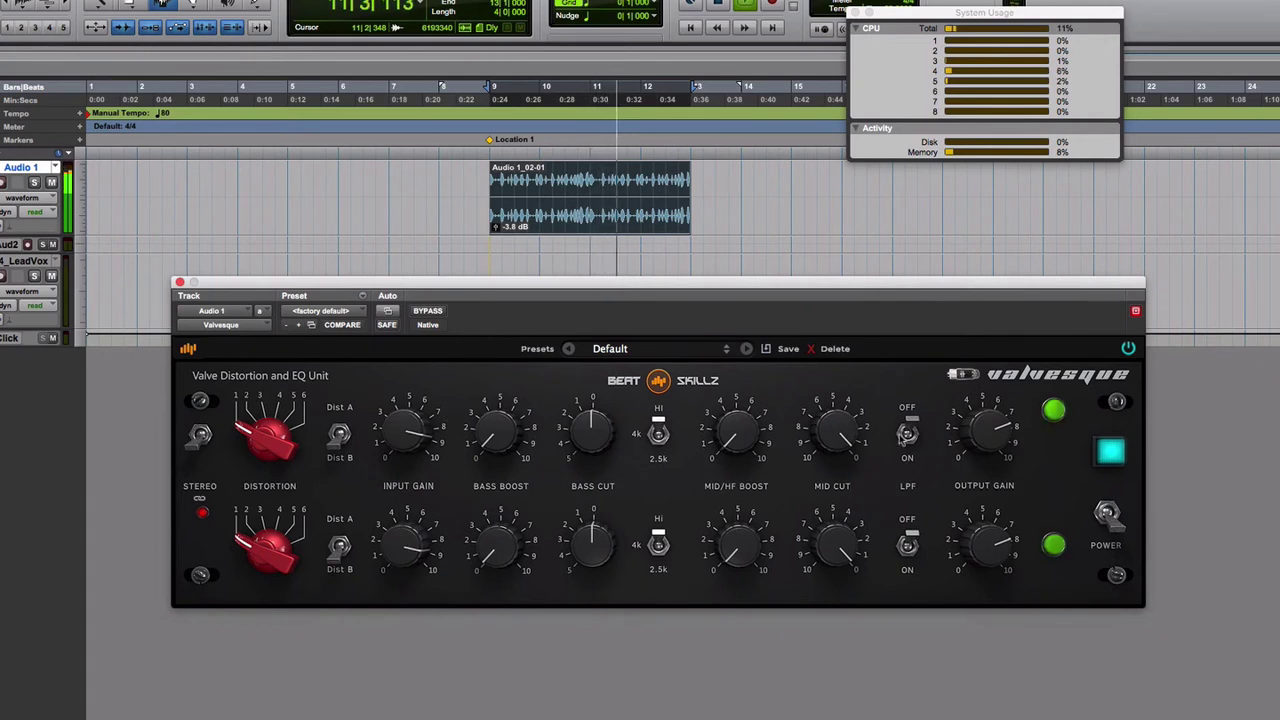
{"action": "left_click", "coordinate": [1107, 514]}
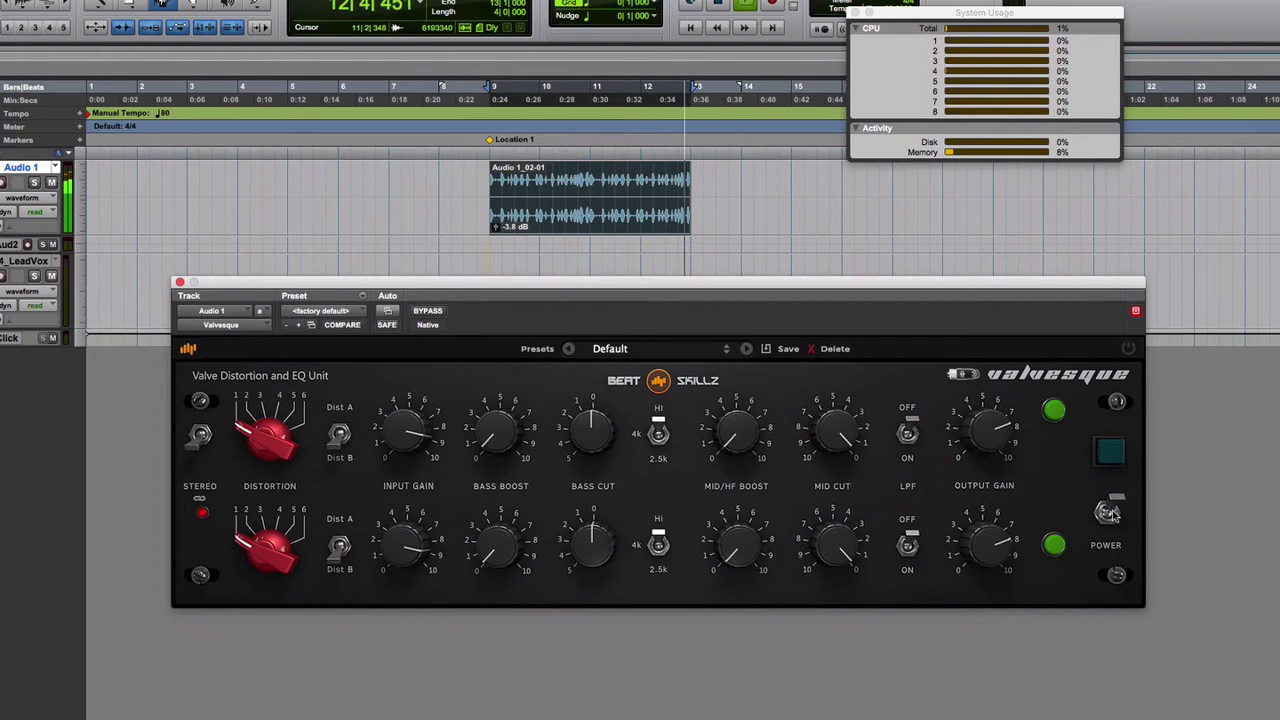
{"action": "left_click", "coordinate": [1108, 514]}
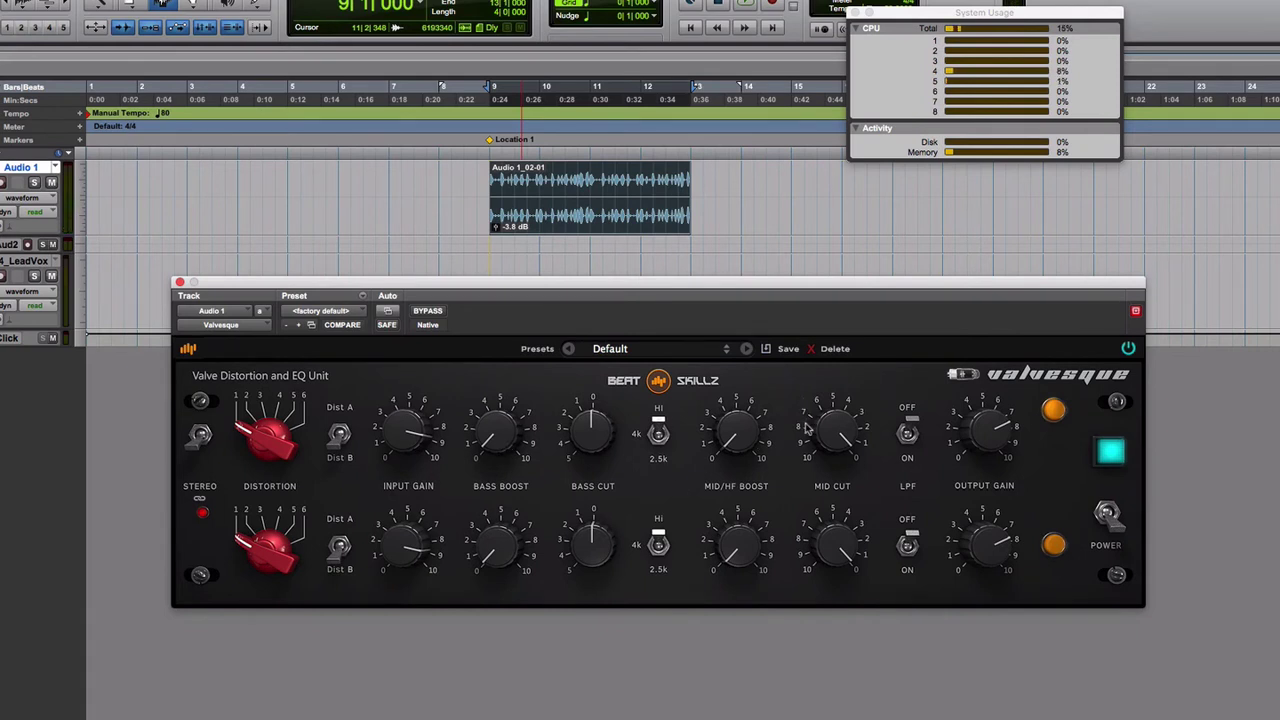
Raise Distortion, adjust Input Gain, compare with Valvesque off and on, then fine-tune gain.
{"action": "left_click_drag", "start_coordinate": [278, 438], "coordinate": [289, 411]}
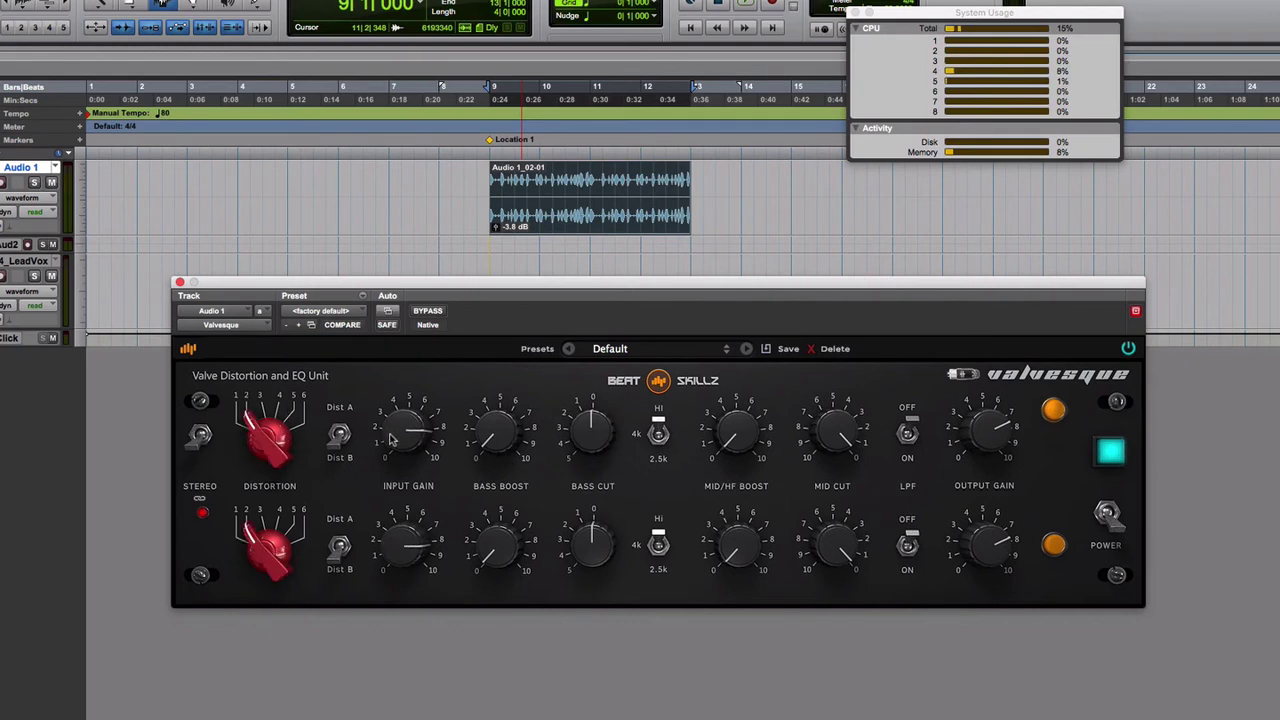
{"action": "left_click_drag", "start_coordinate": [391, 441], "coordinate": [398, 433]}
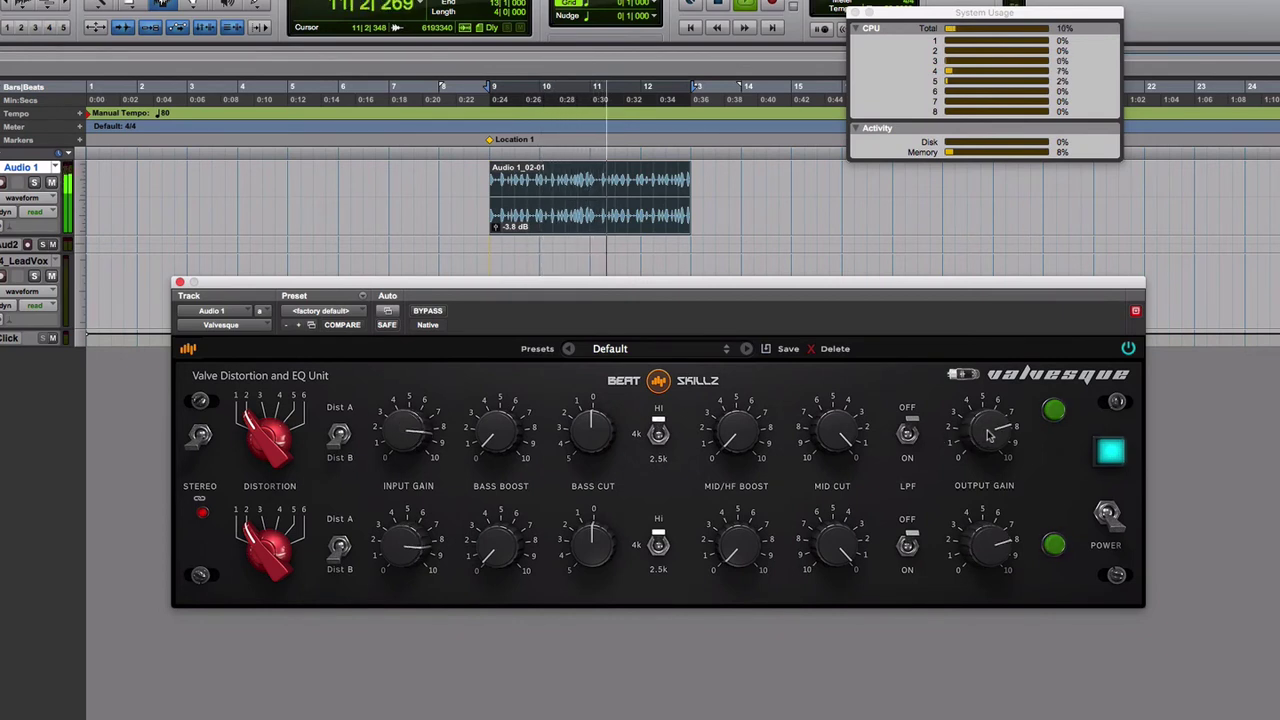
{"action": "left_click", "coordinate": [1108, 456]}
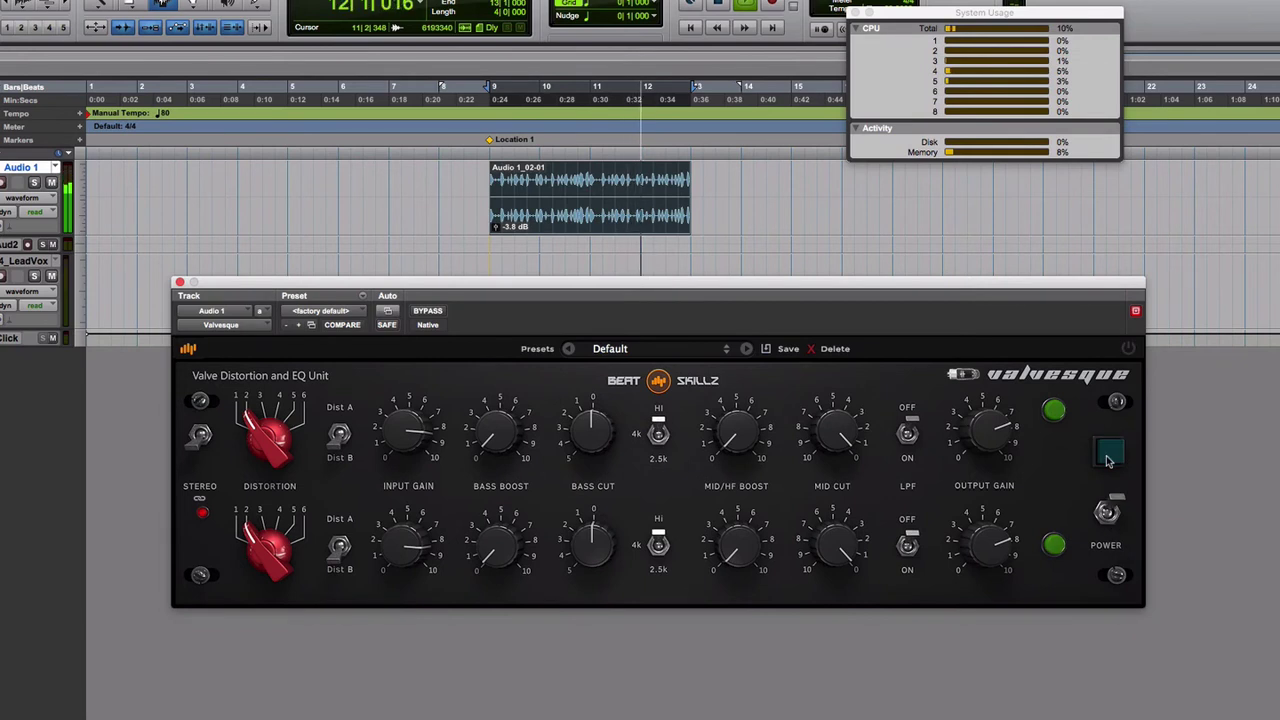
{"action": "left_click", "coordinate": [1108, 511]}
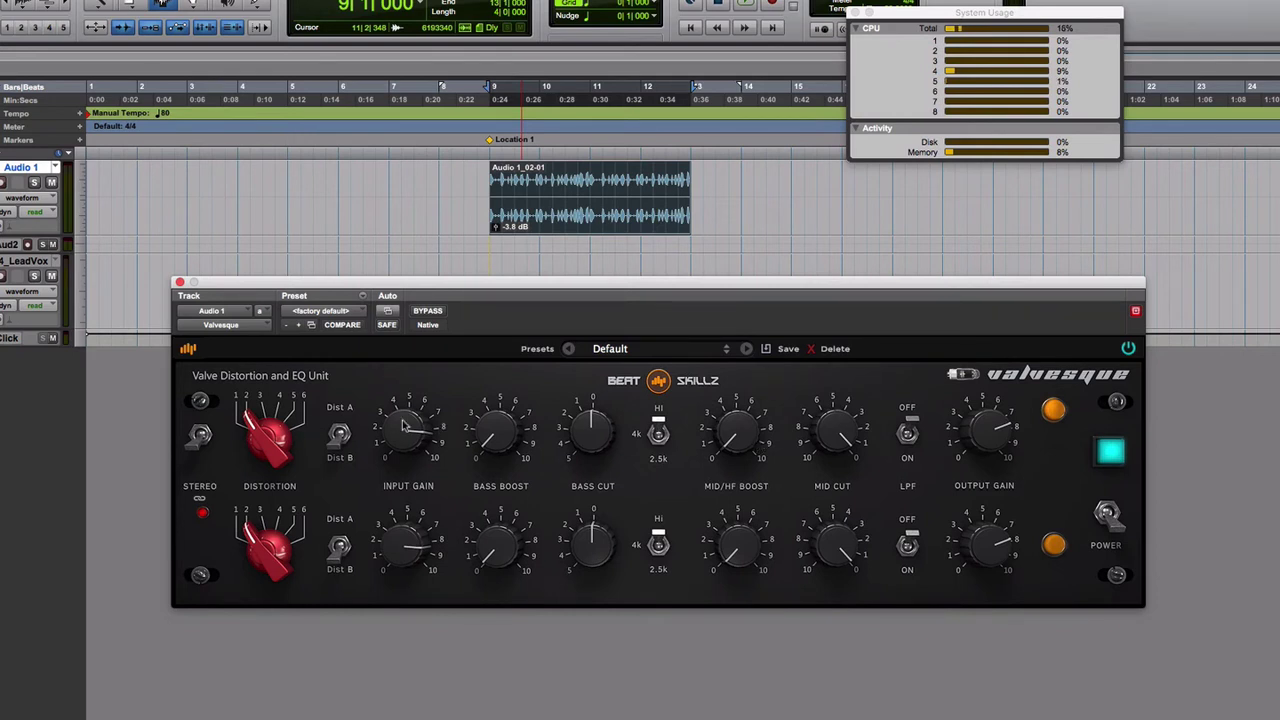
{"action": "left_click_drag", "start_coordinate": [405, 426], "coordinate": [414, 432]}
Set both Distortion stages to 3, adjust Input Gain while playing, and compare against the dry loop.
{"action": "left_click_drag", "start_coordinate": [290, 444], "coordinate": [294, 428]}
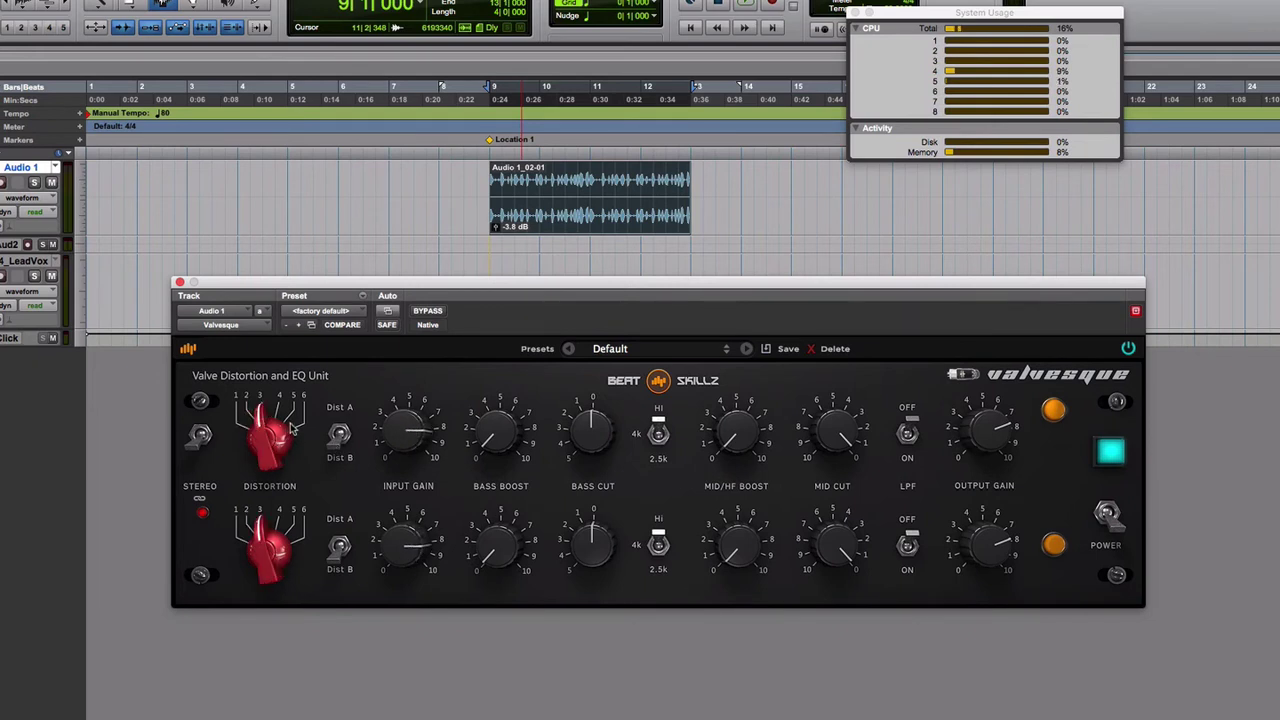
{"action": "left_click_drag", "start_coordinate": [427, 420], "coordinate": [425, 429]}
{"action": "key", "text": "space"}
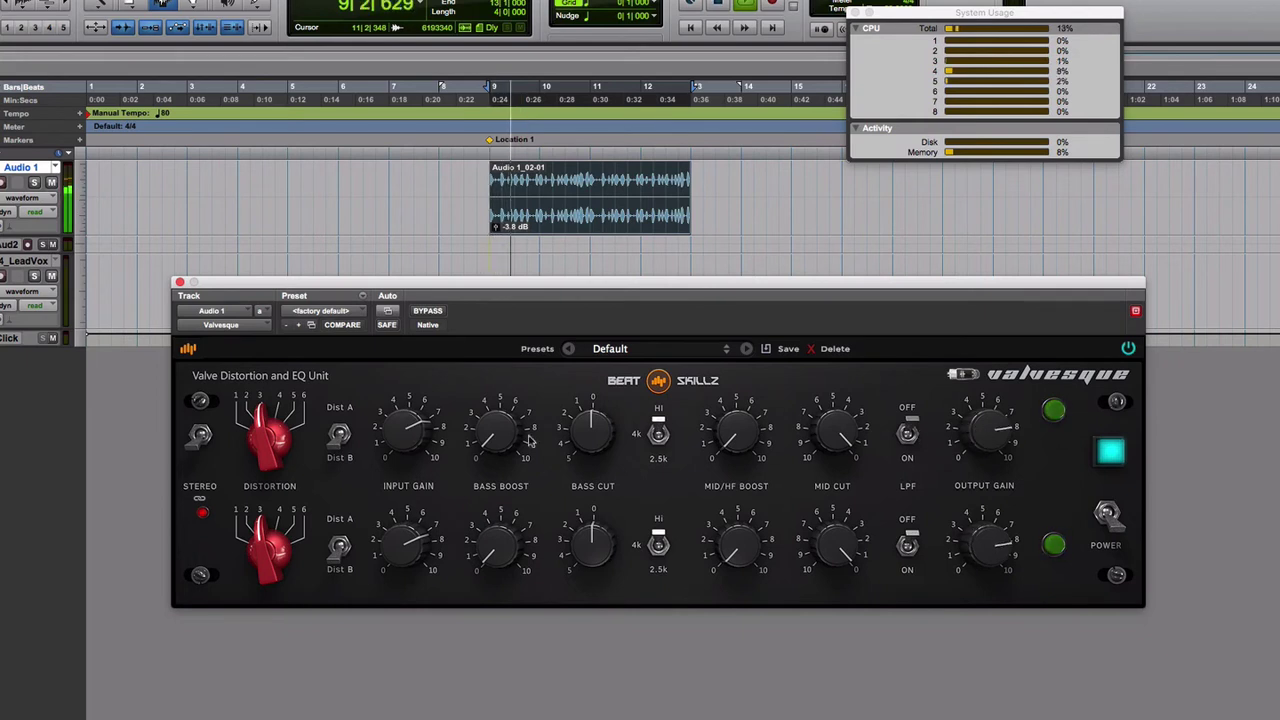
{"action": "left_click_drag", "start_coordinate": [410, 438], "coordinate": [417, 436]}
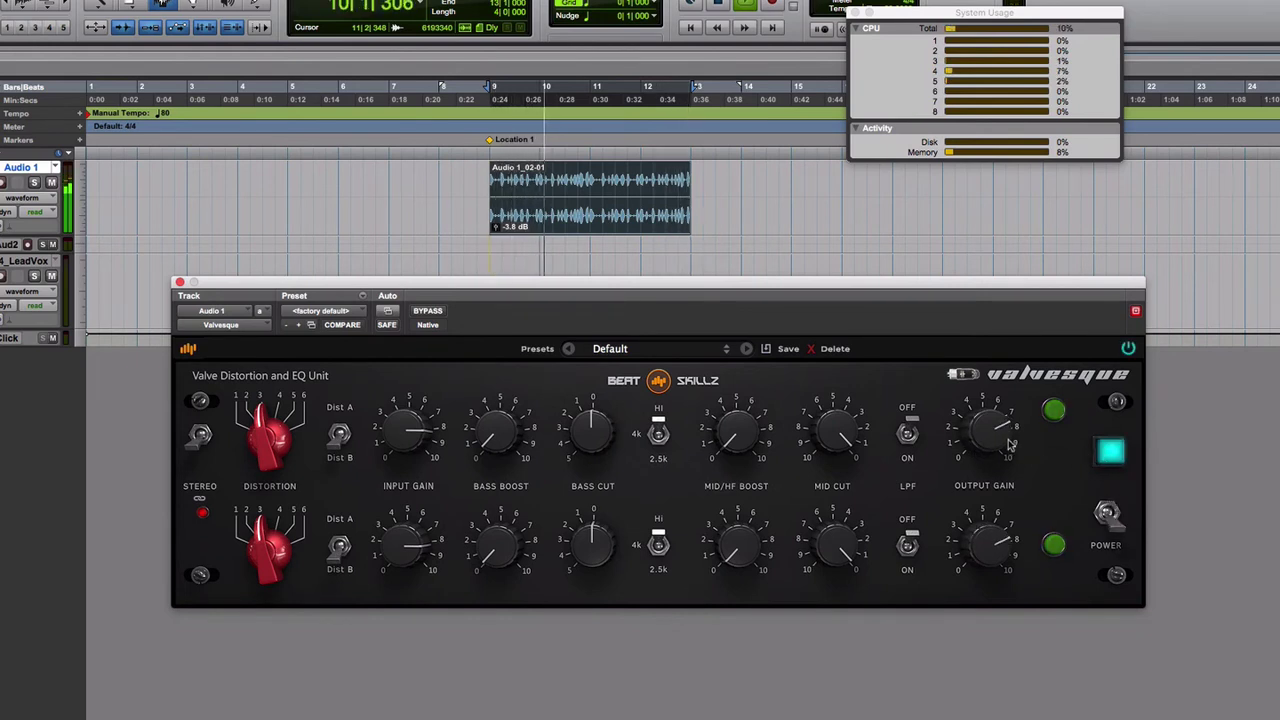
{"action": "left_click", "coordinate": [1105, 455]}
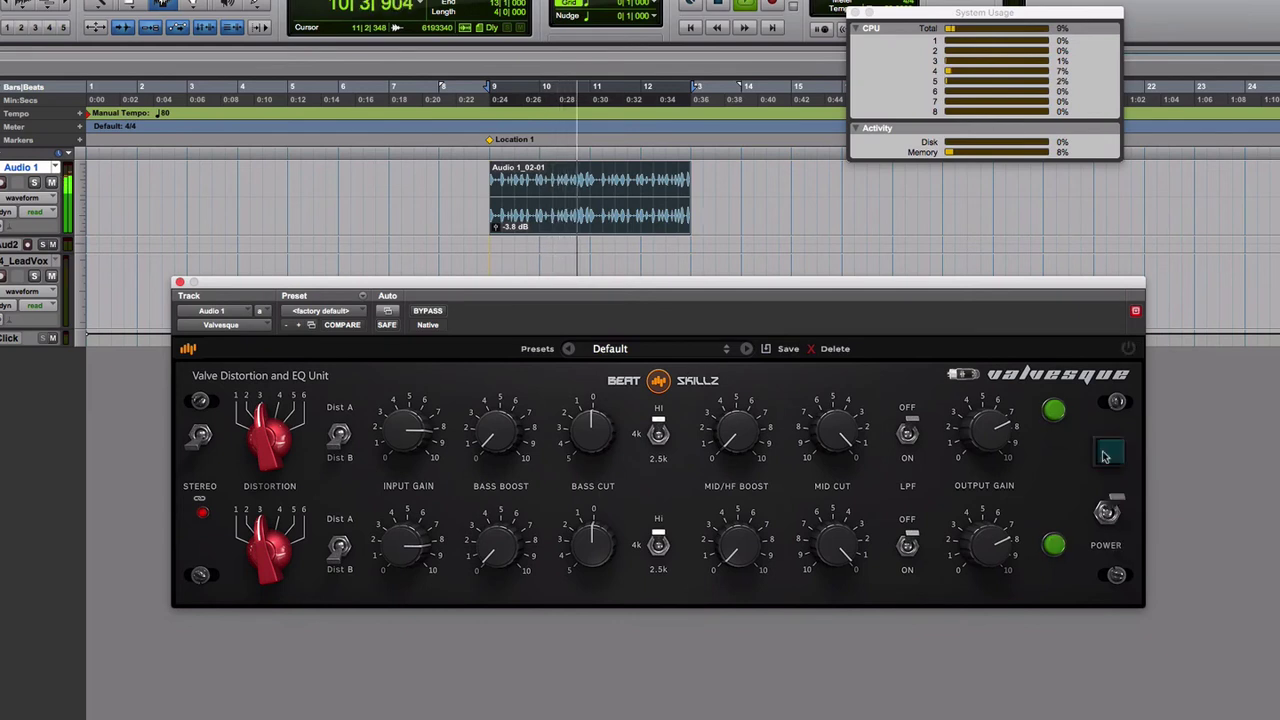
{"action": "left_click", "coordinate": [1105, 455]}
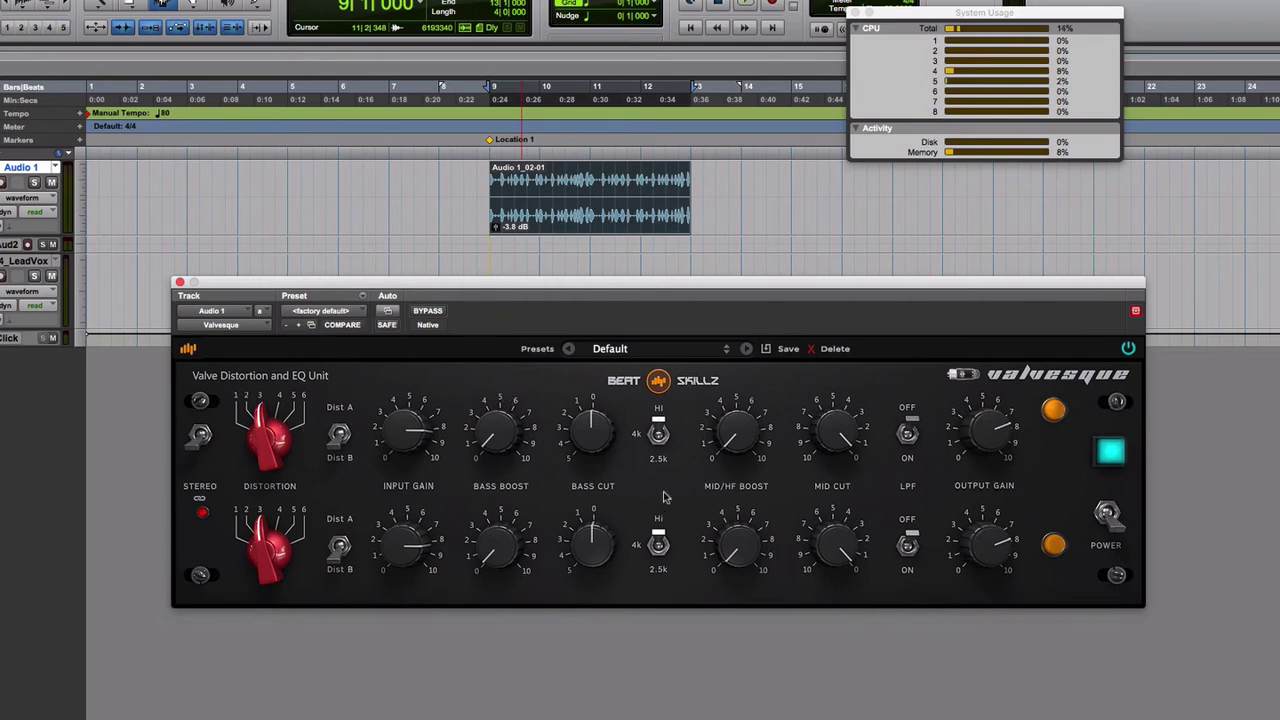
Switch to Dist A, drop Distortion to step 1, lower Input and Output Gain, and play.
{"action": "left_click", "coordinate": [337, 441]}
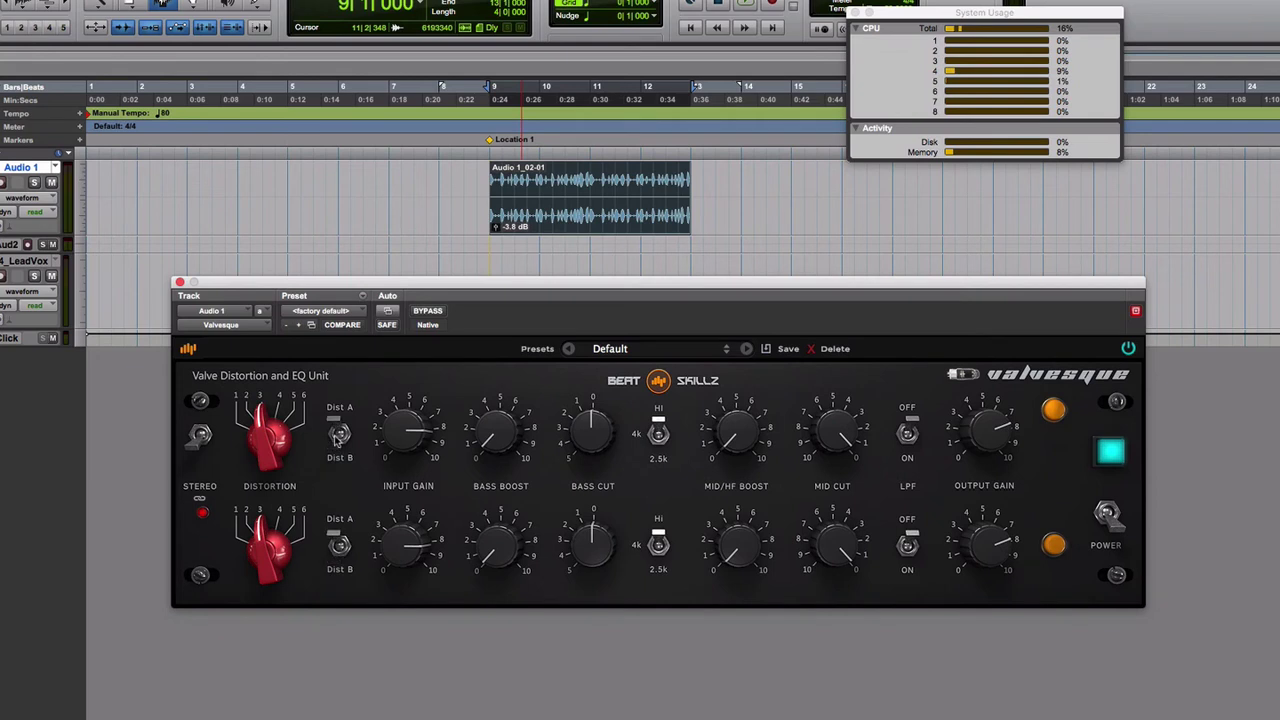
{"action": "left_click_drag", "start_coordinate": [400, 430], "coordinate": [400, 448]}
{"action": "left_click_drag", "start_coordinate": [252, 470], "coordinate": [249, 488]}
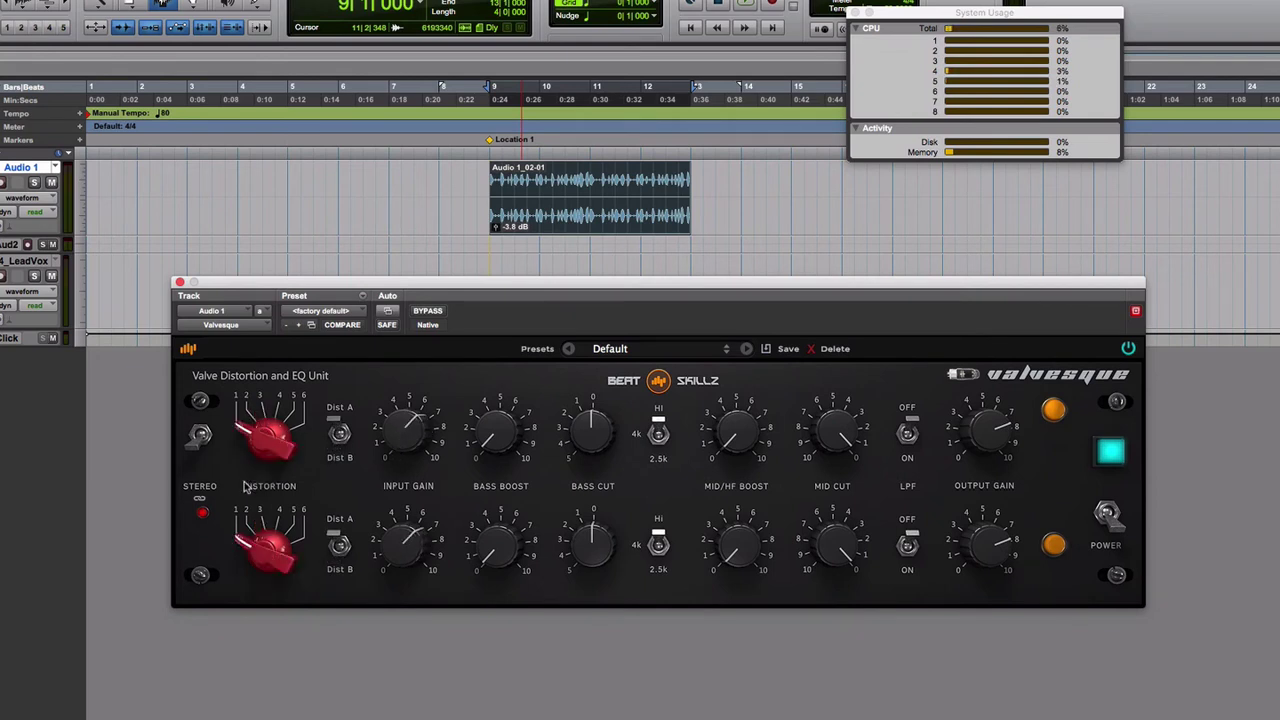
{"action": "left_click_drag", "start_coordinate": [958, 437], "coordinate": [964, 447]}
{"action": "key", "text": "space"}
Set Distortion to step 2 and Output Gain back to about 8, then start playback.
{"action": "left_click_drag", "start_coordinate": [1000, 430], "coordinate": [995, 440]}
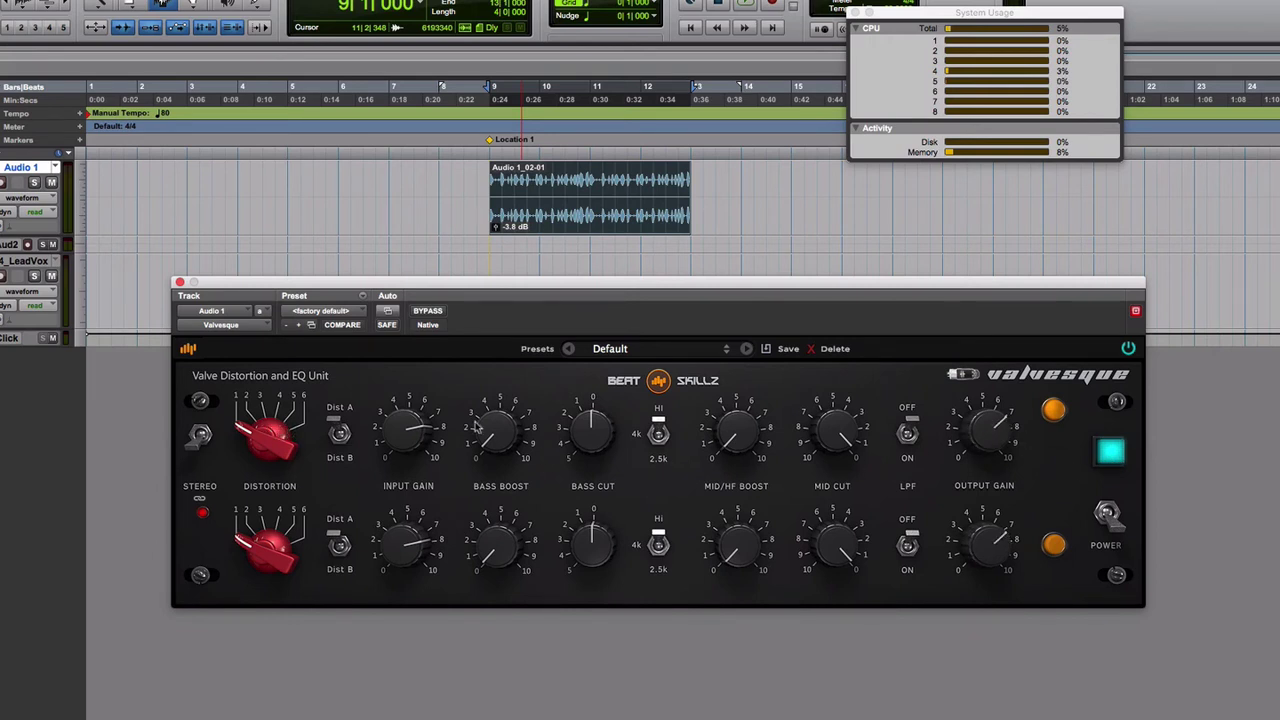
{"action": "left_click_drag", "start_coordinate": [248, 430], "coordinate": [265, 414]}
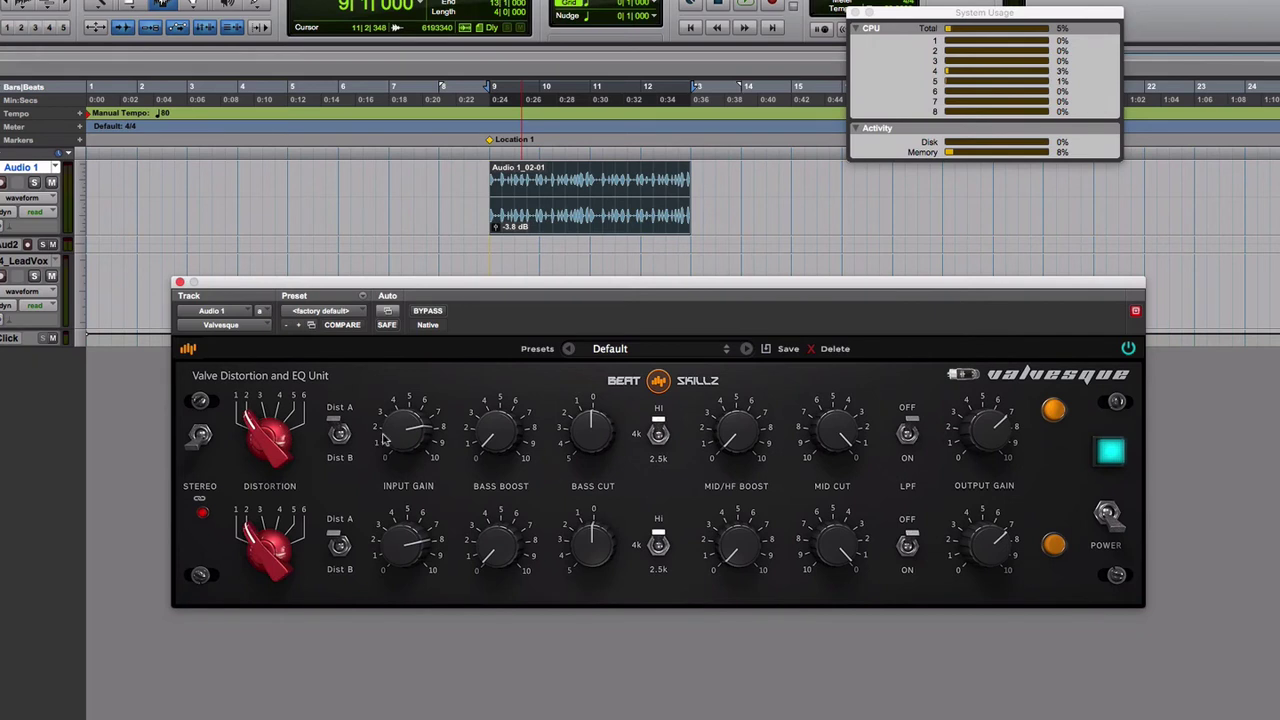
{"action": "left_click_drag", "start_coordinate": [942, 446], "coordinate": [1013, 443]}
{"action": "key", "text": "space"}
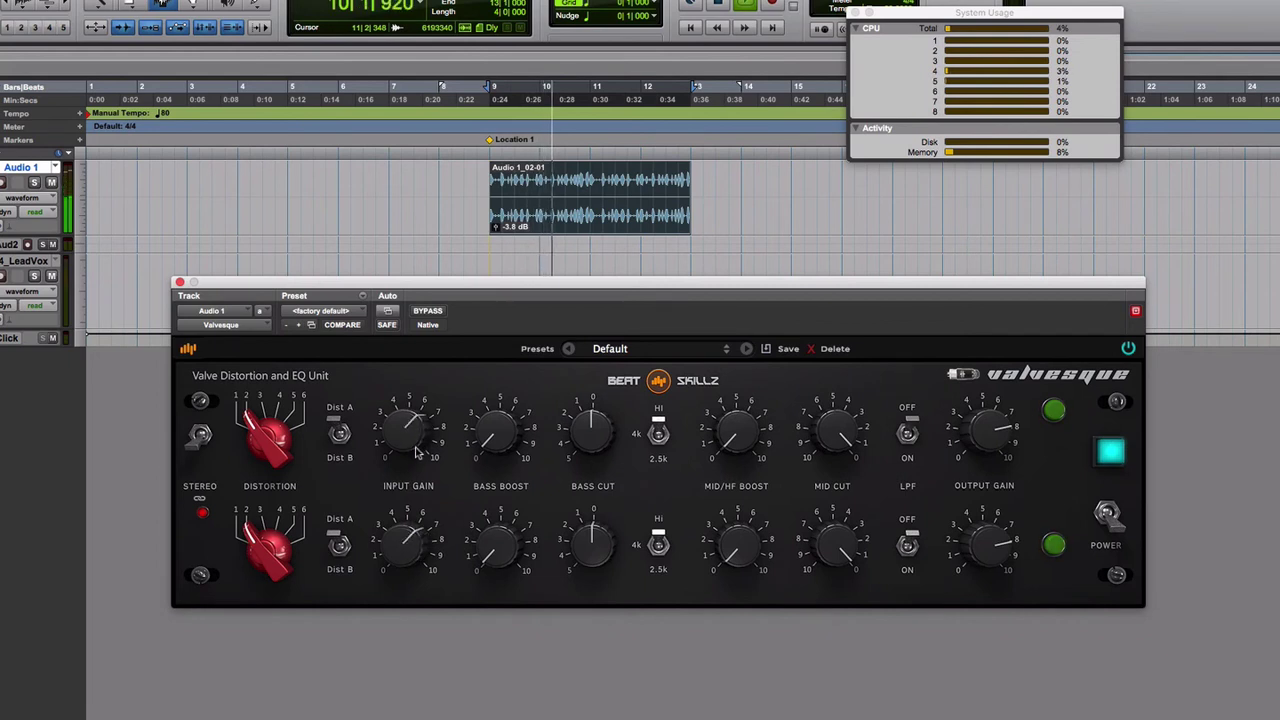
Push Input Gain toward 9 and compare the loop with Valvesque switched off and on.
{"action": "left_click_drag", "start_coordinate": [422, 450], "coordinate": [432, 440]}
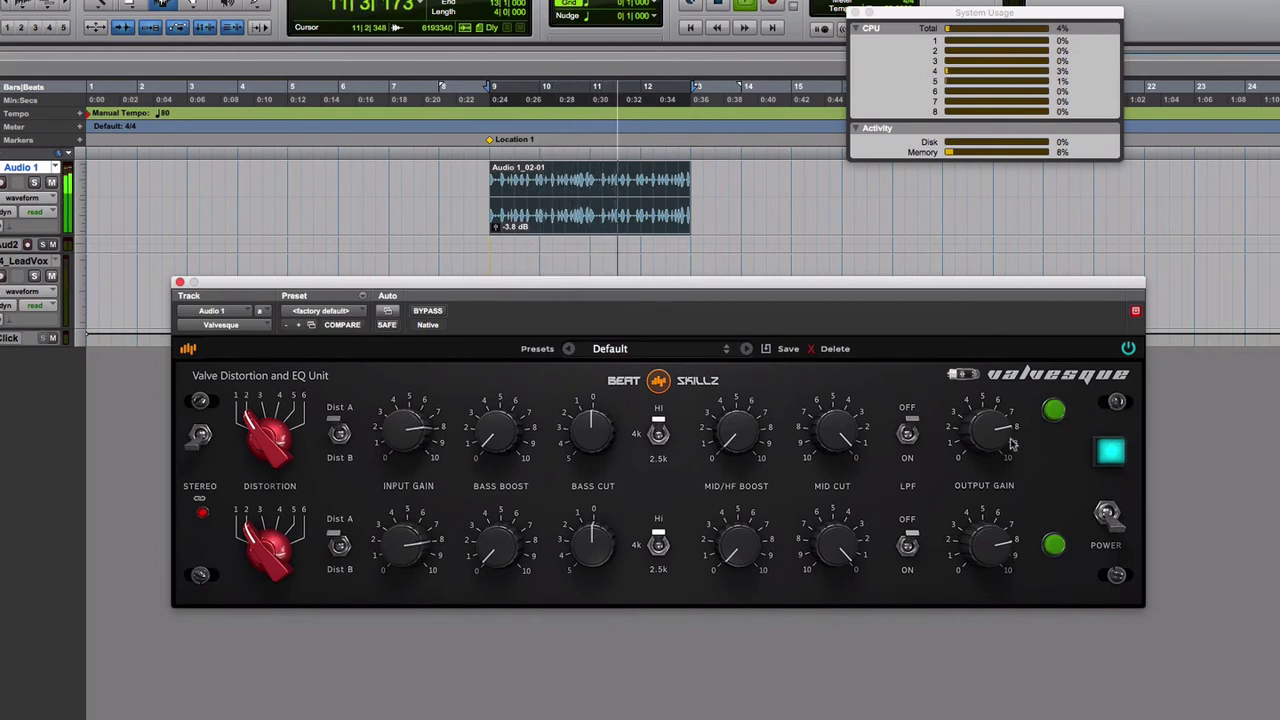
{"action": "left_click", "coordinate": [1107, 514]}
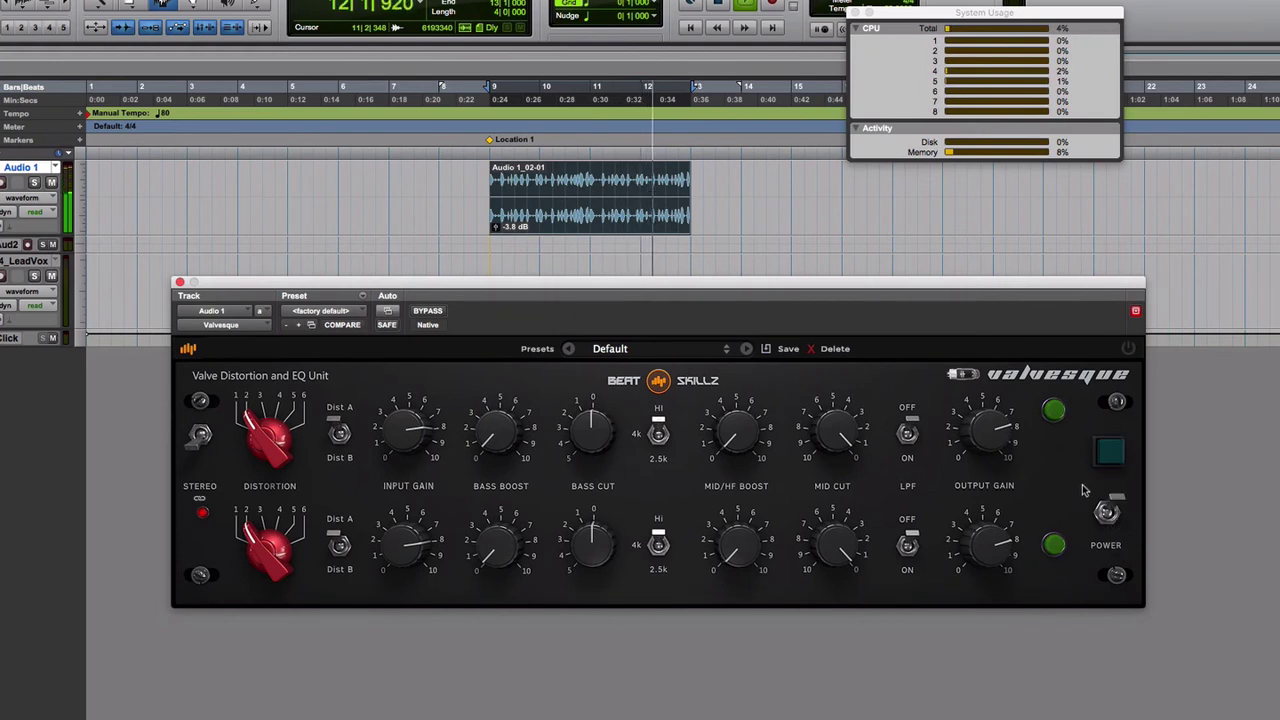
{"action": "left_click", "coordinate": [1112, 510]}
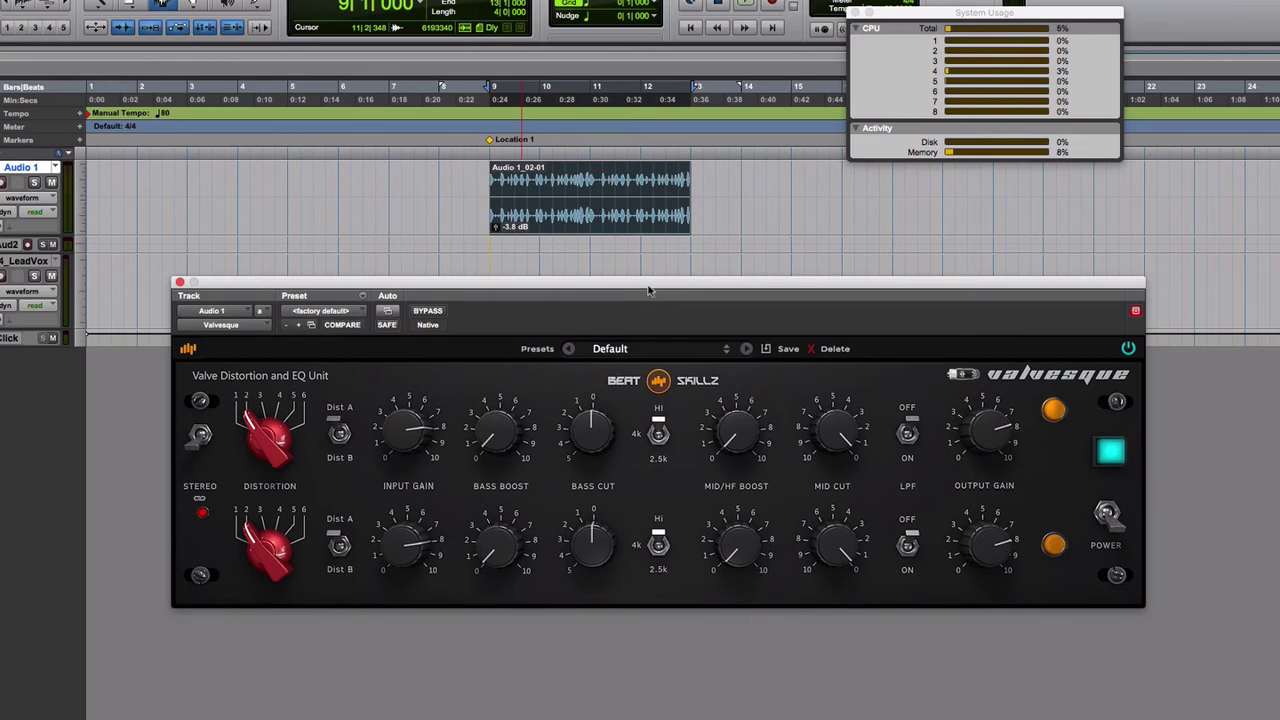
Play the loop, set Dist A distortion to step 3 and input gain to about 9, then briefly bypass to hear the dry loop.
{"action": "left_click_drag", "start_coordinate": [651, 290], "coordinate": [649, 302]}
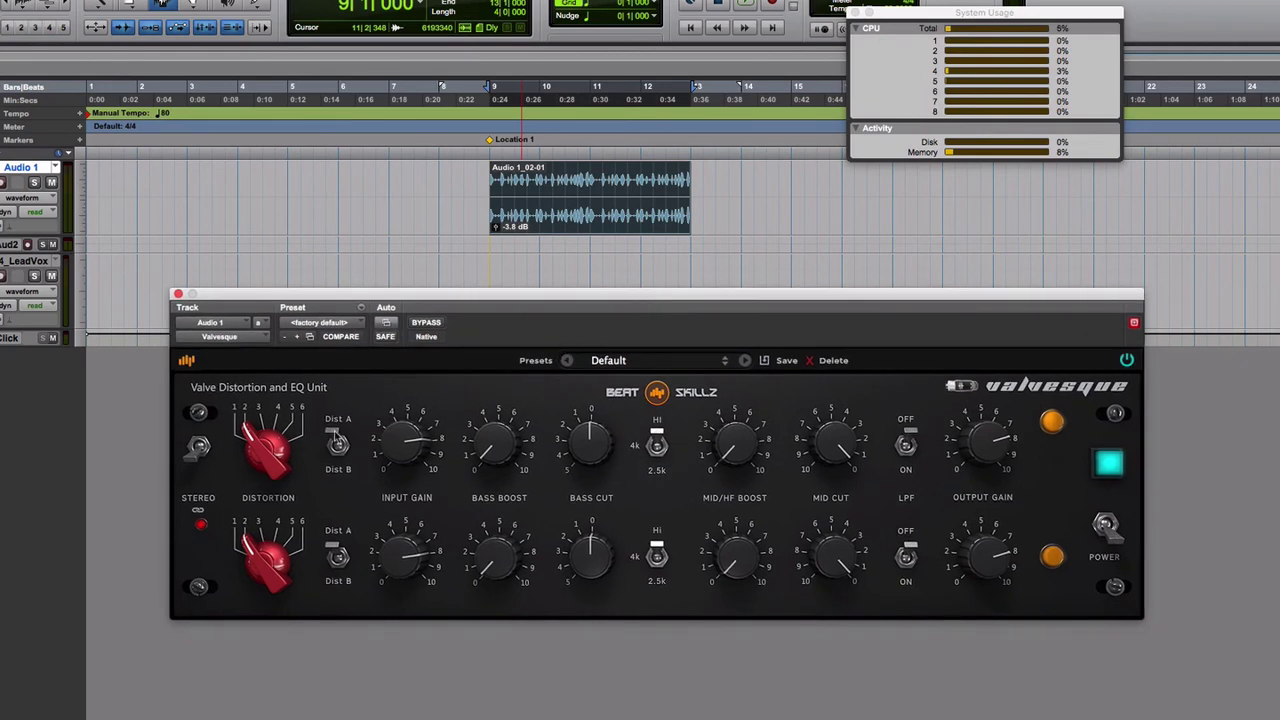
{"action": "key", "text": "space"}
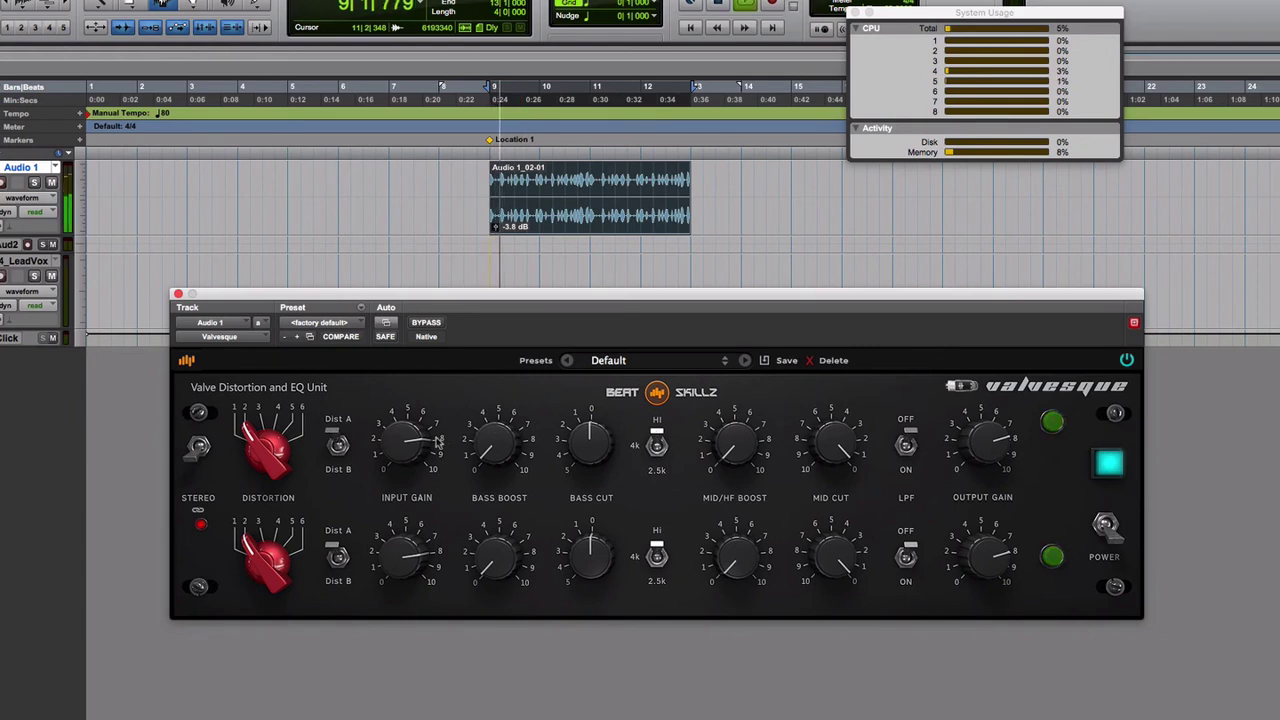
{"action": "left_click_drag", "start_coordinate": [268, 447], "coordinate": [272, 430]}
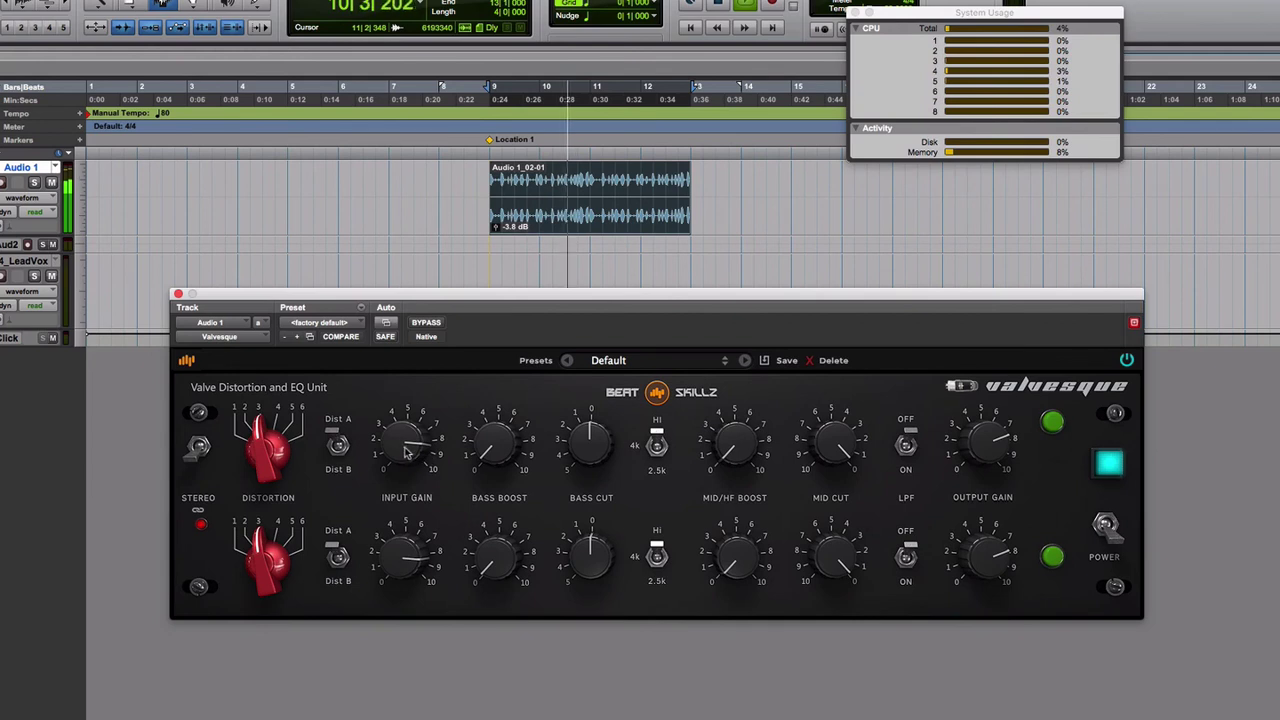
{"action": "left_click_drag", "start_coordinate": [406, 442], "coordinate": [408, 452]}
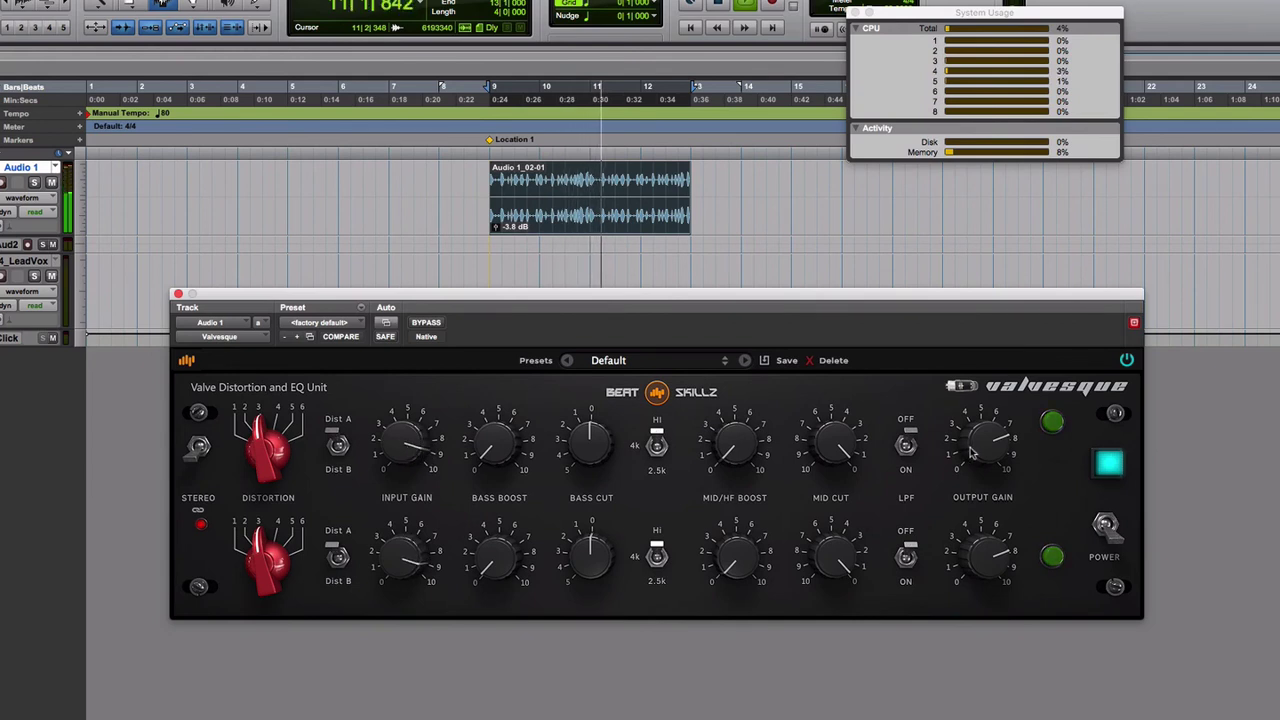
{"action": "left_click", "coordinate": [1108, 524]}
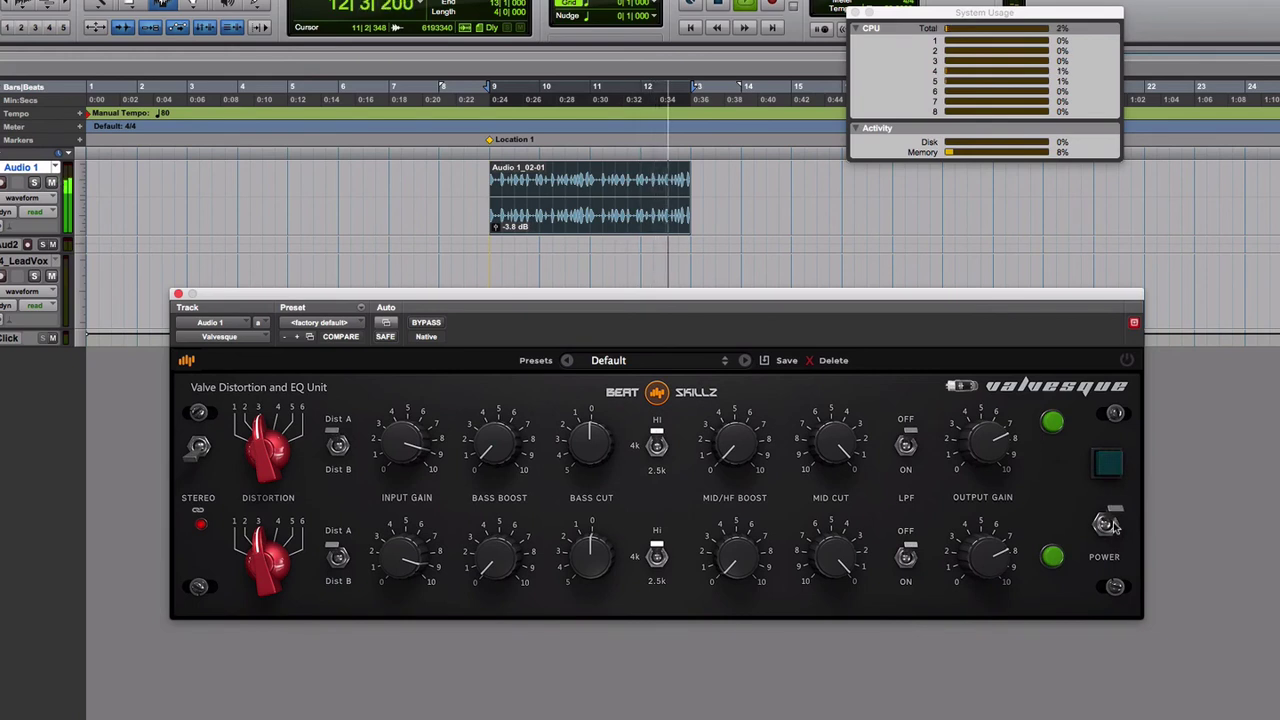
{"action": "left_click", "coordinate": [1108, 524]}
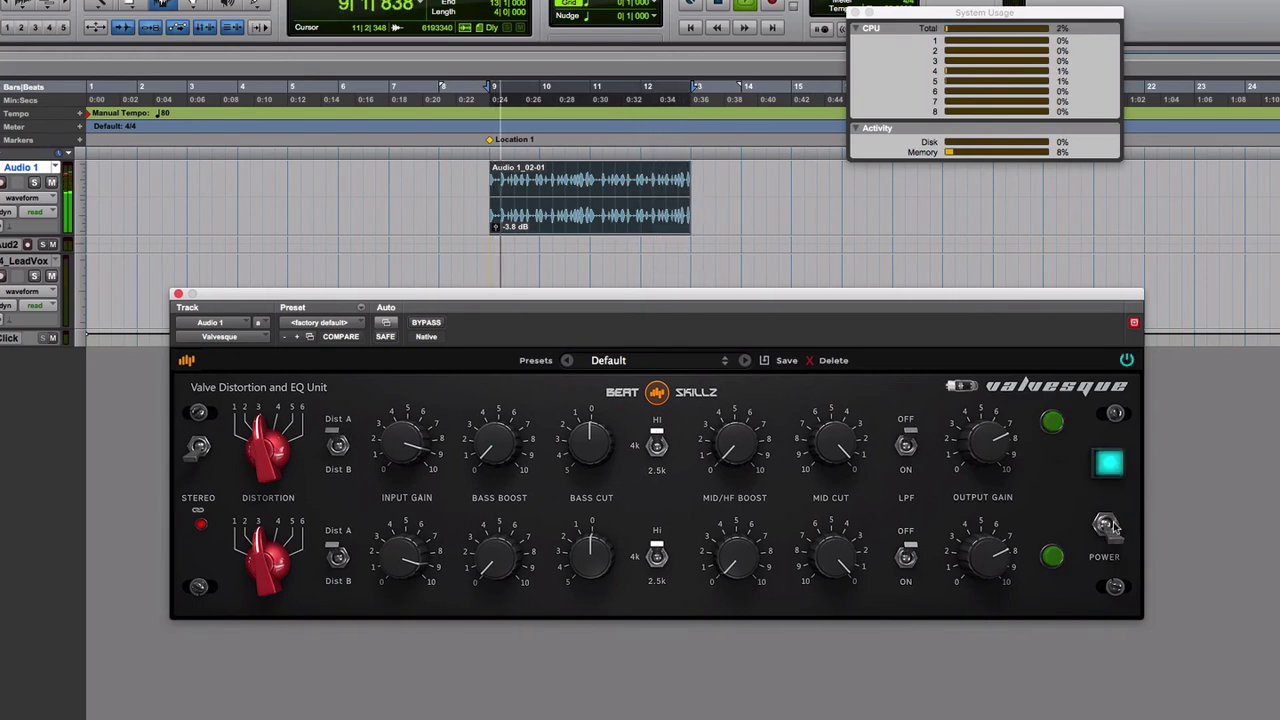